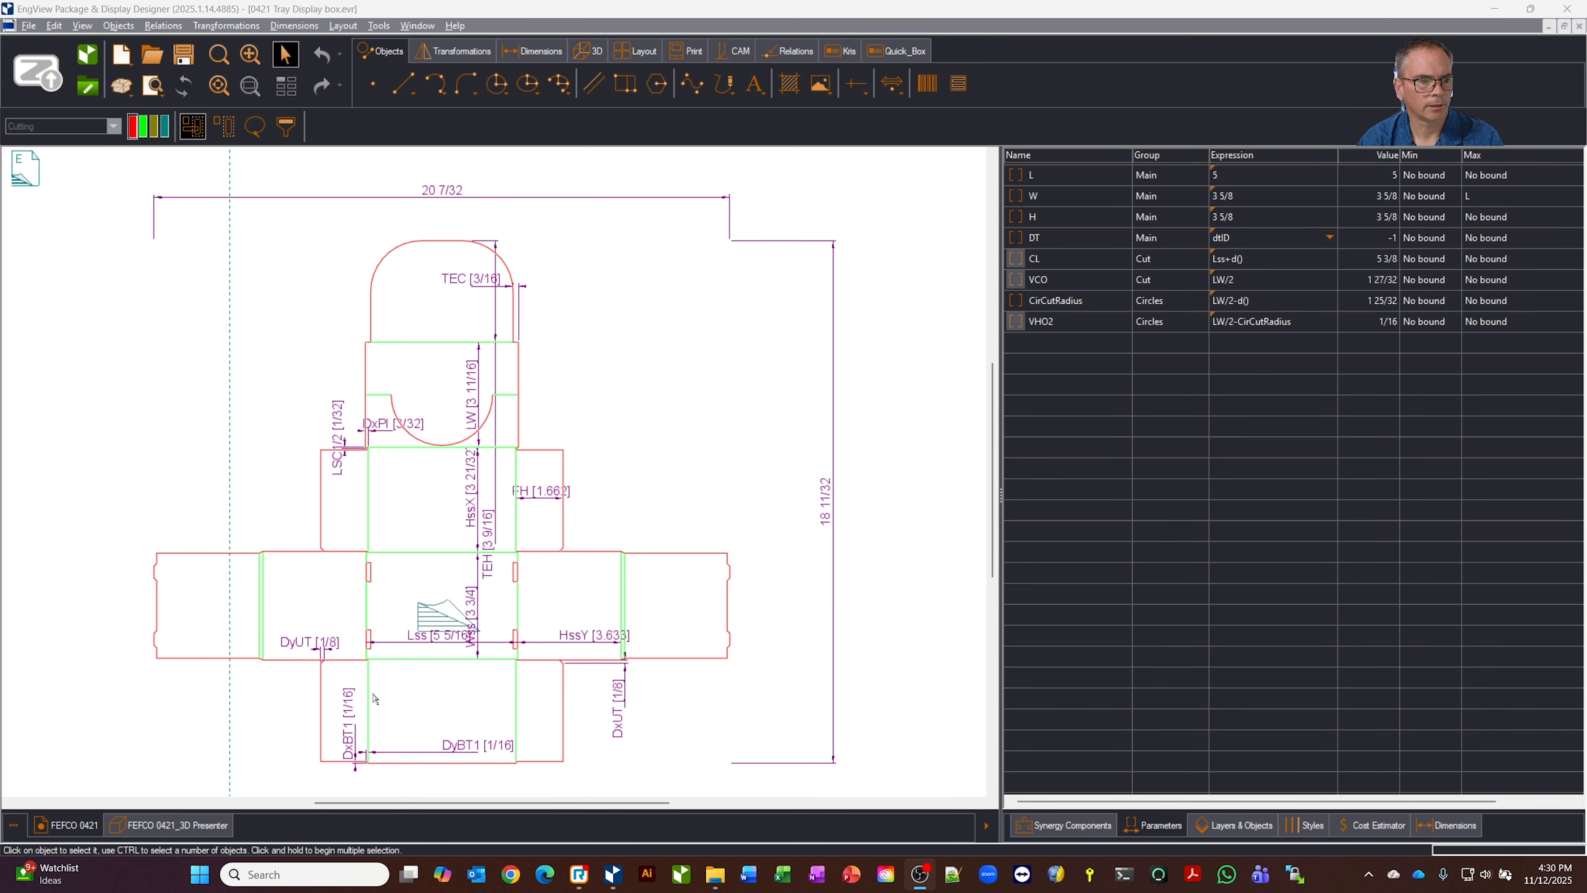
Show the folded box in the FEFCO 0421 3D presentation at Step 1 of the Display animation sequence
{"action": "left_click", "coordinate": [173, 827]}
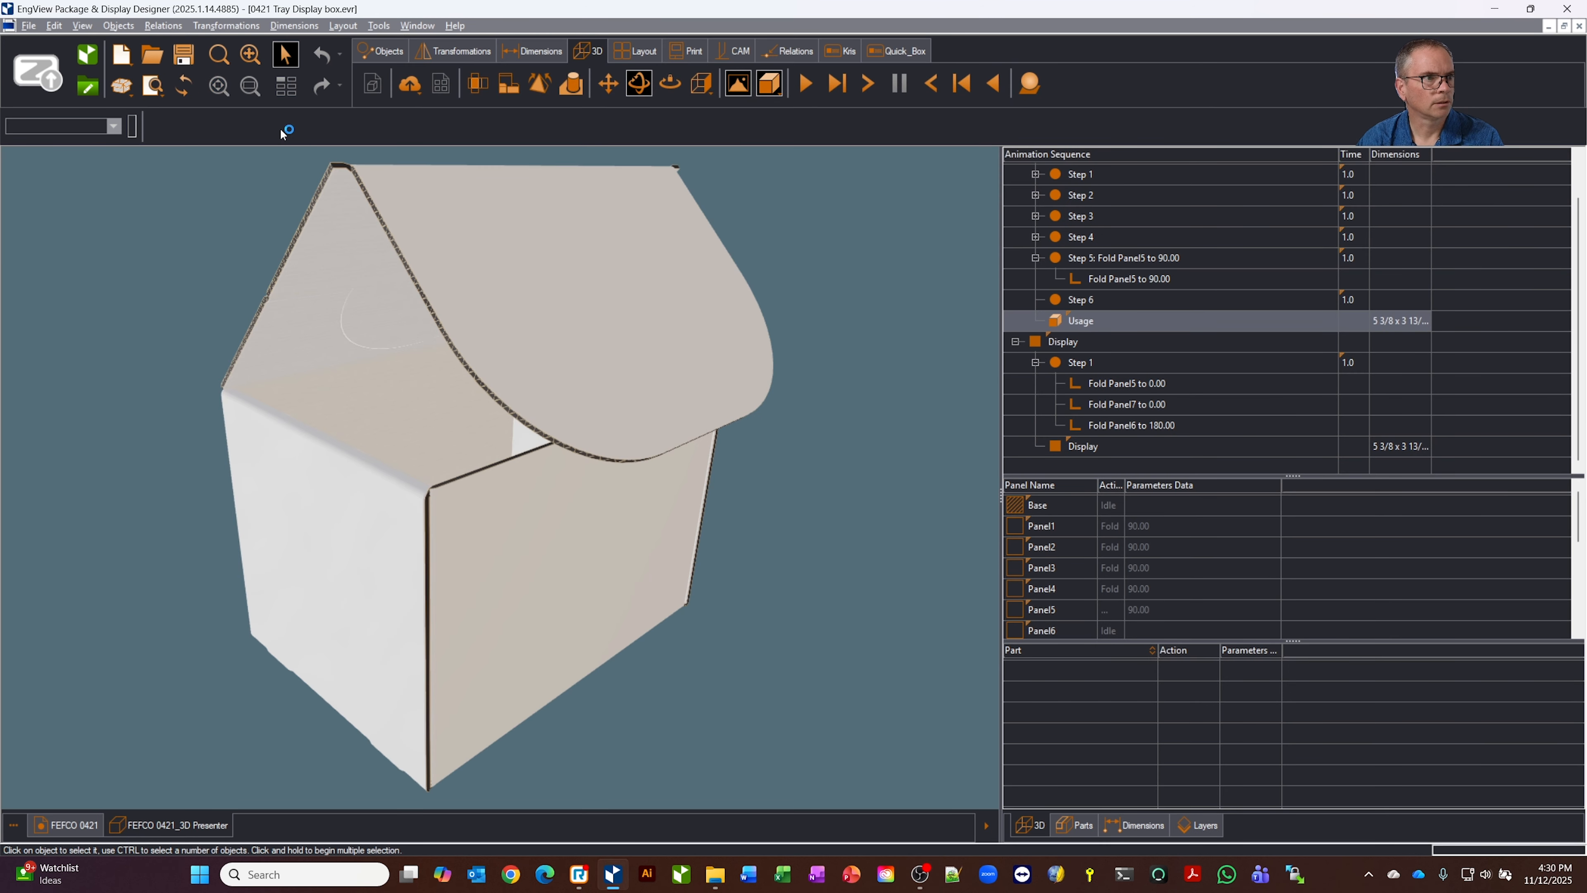
{"action": "left_click", "coordinate": [188, 88]}
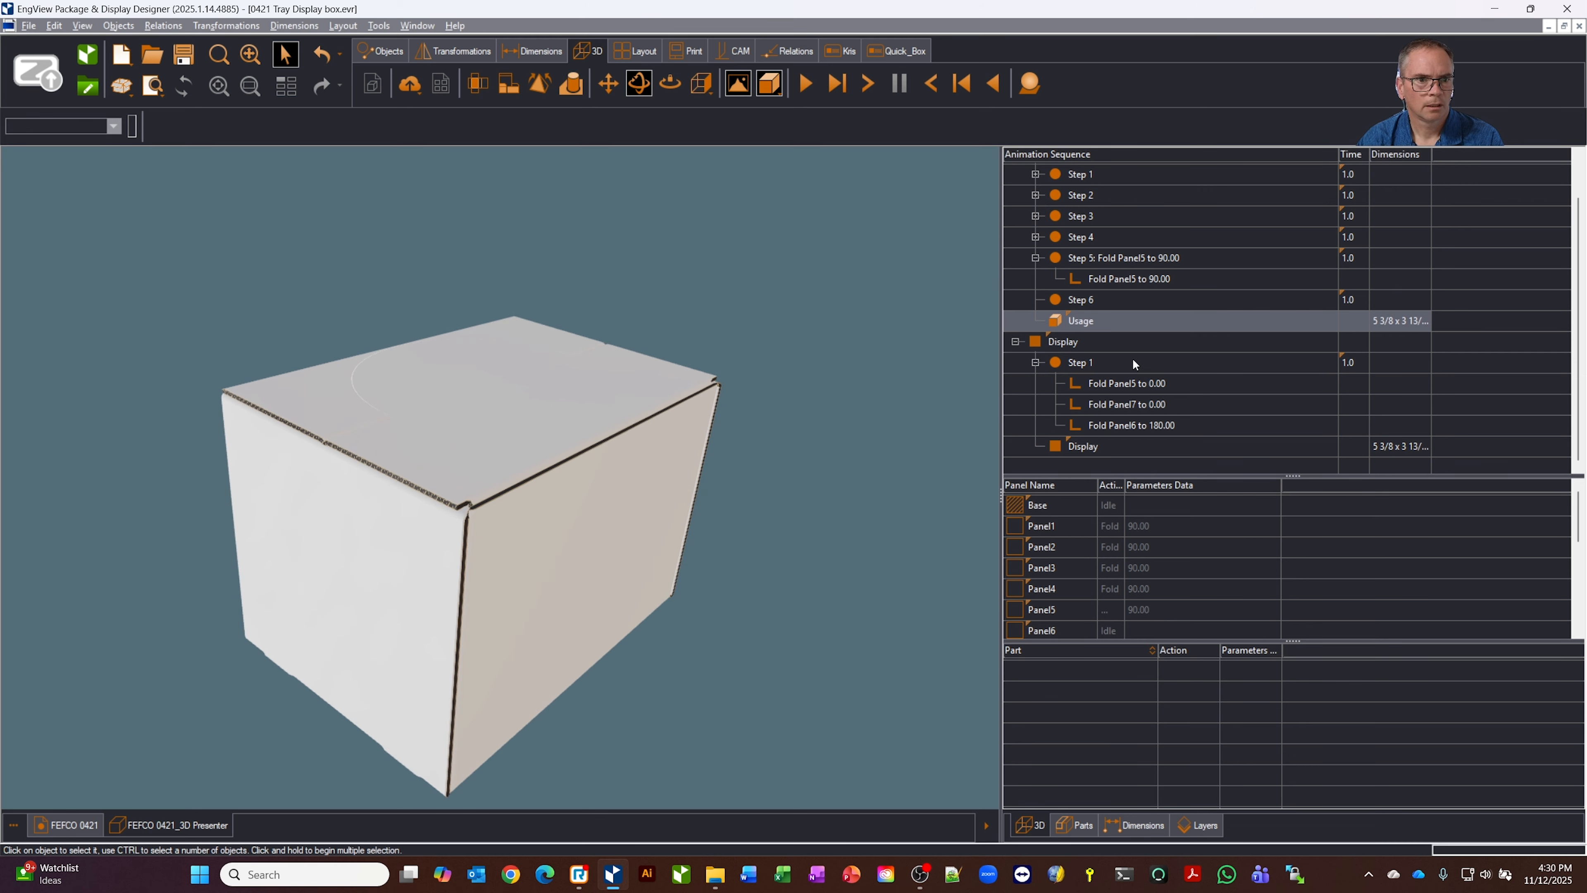
{"action": "left_click", "coordinate": [1099, 362]}
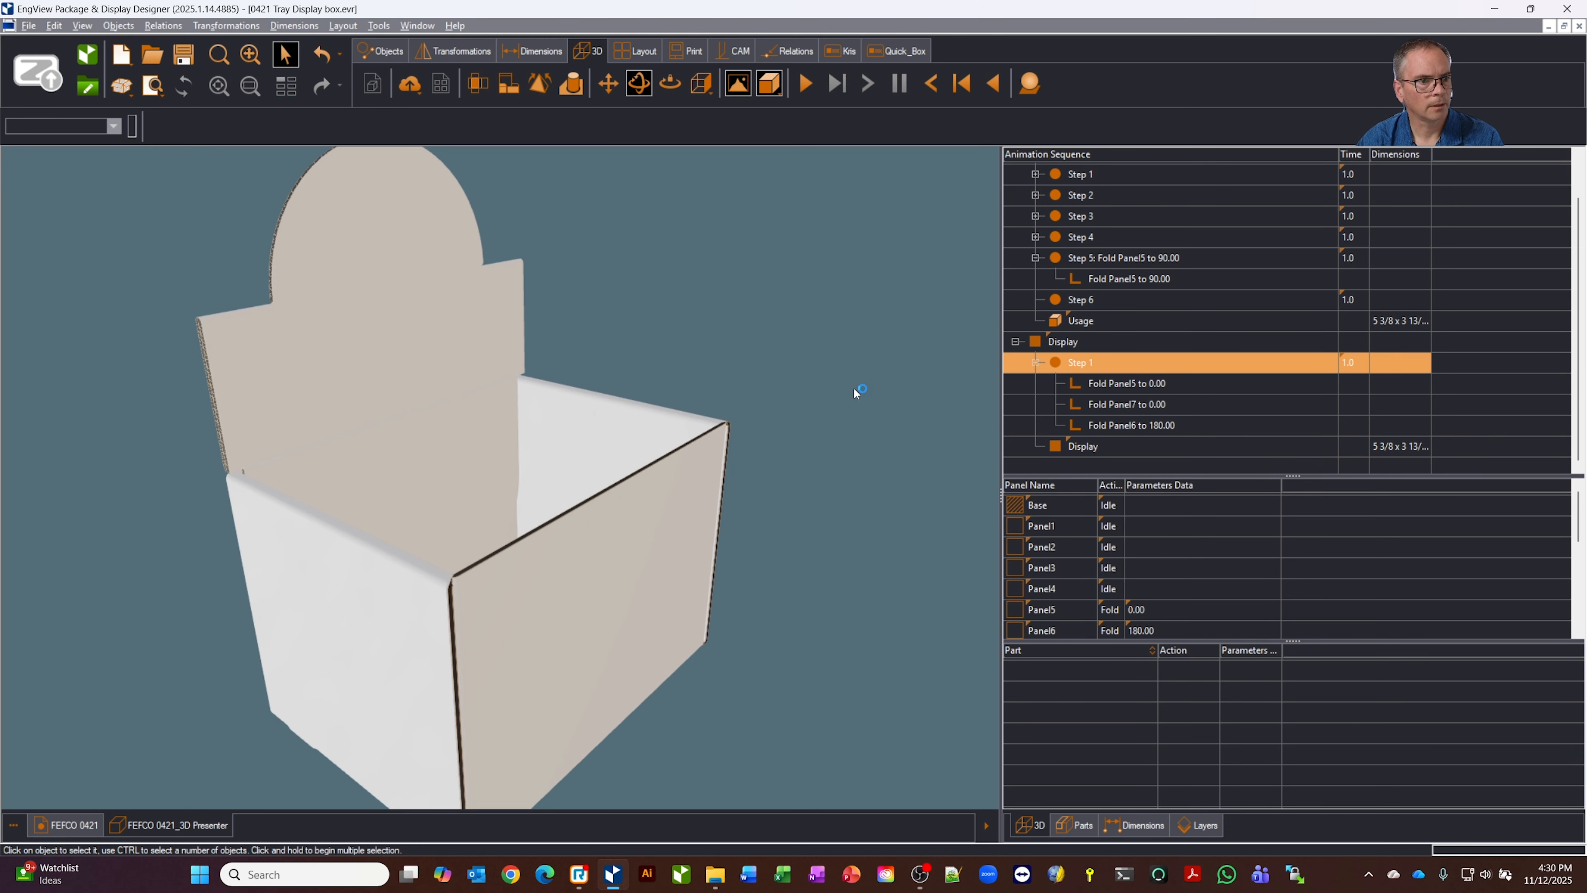
Return to the FEFCO 0421 flat drawing and hide its Dimensions style
{"action": "left_click", "coordinate": [66, 825]}
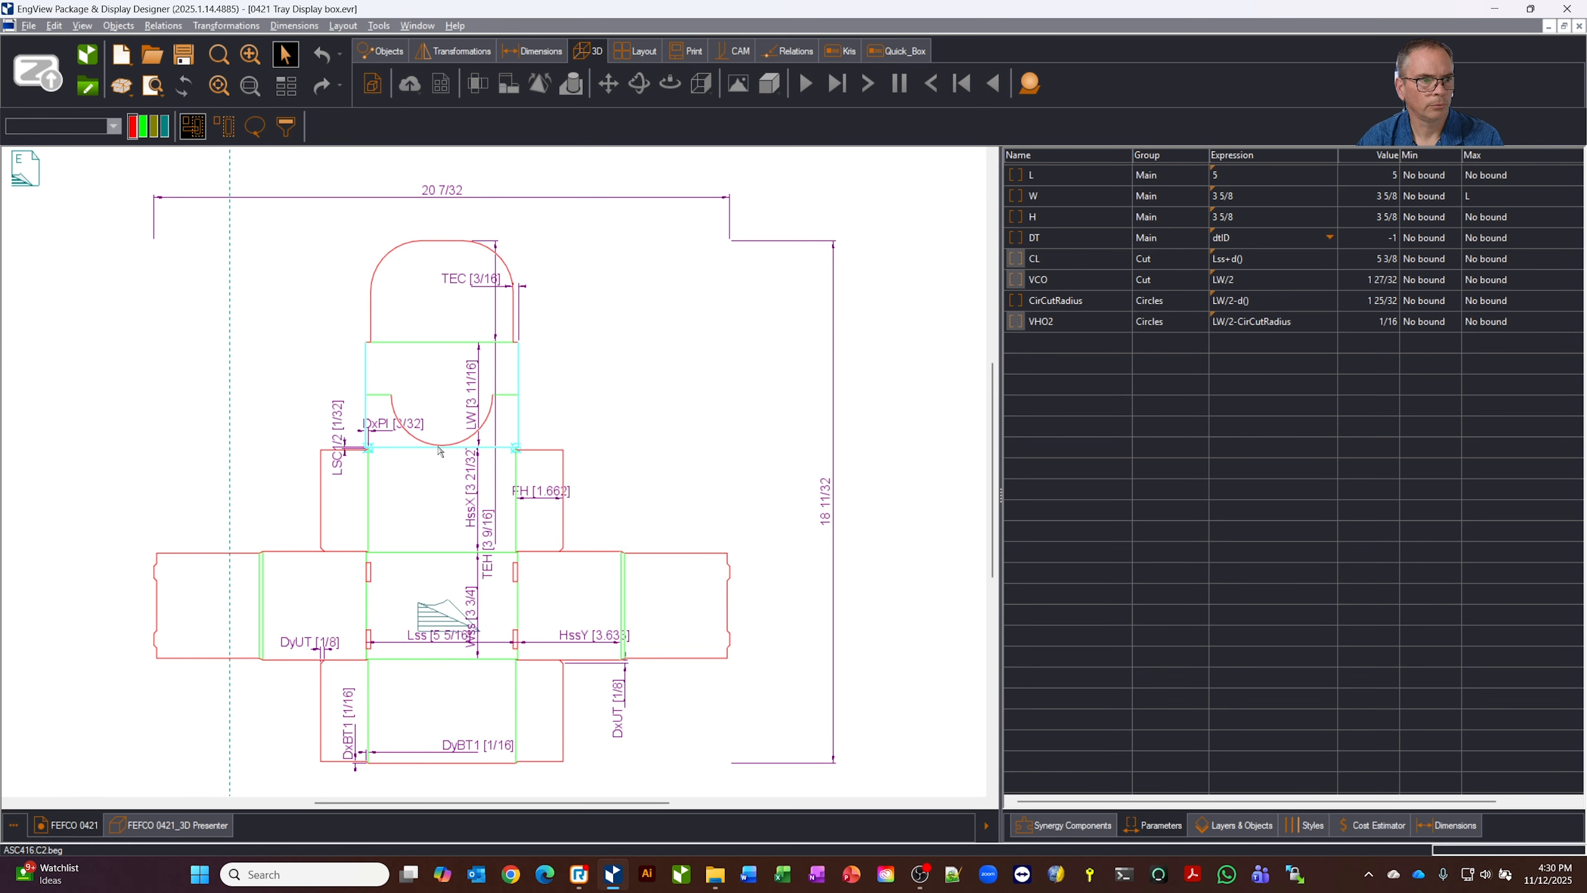
{"action": "left_click", "coordinate": [1313, 827]}
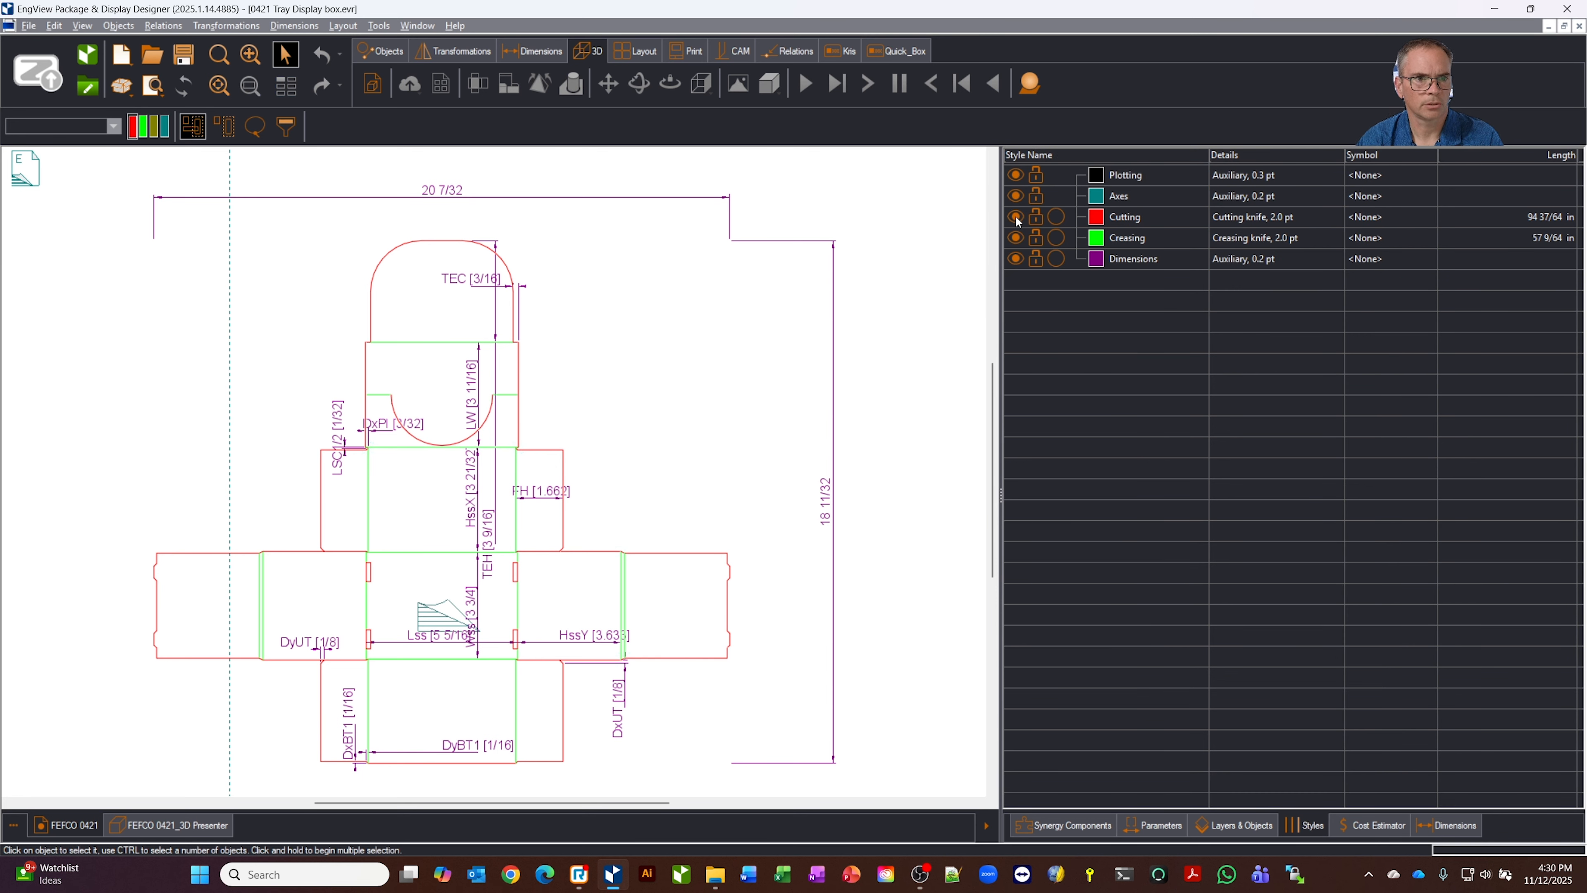
{"action": "left_click", "coordinate": [1016, 259]}
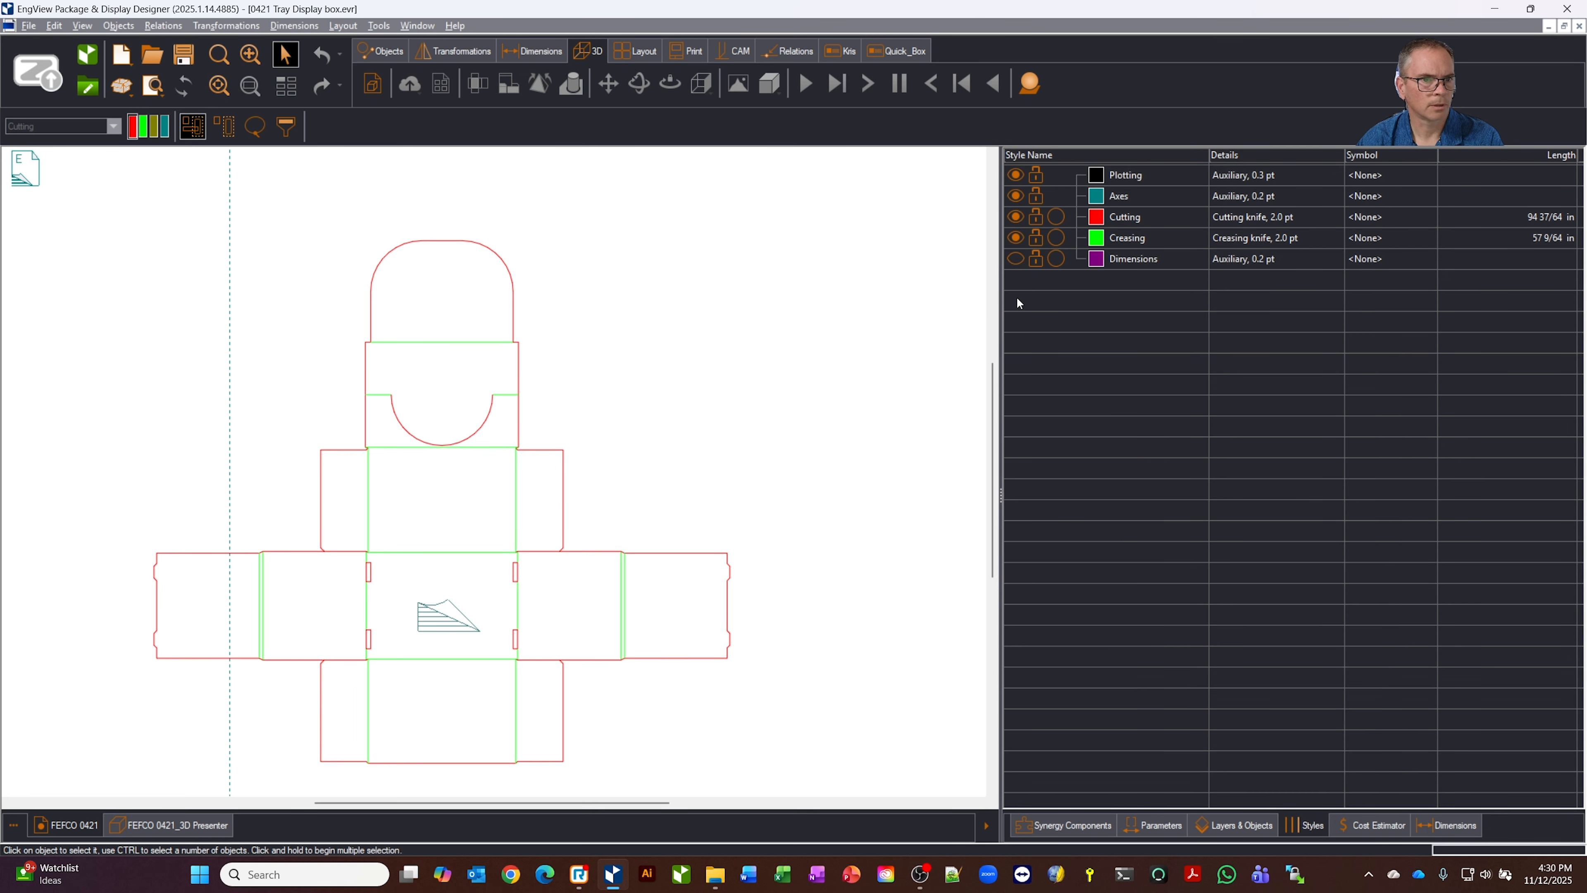
Toggle the visibility of the Creasing and Cutting styles off and back on to check which lines they control
{"action": "left_click", "coordinate": [1016, 238]}
{"action": "left_click", "coordinate": [1017, 238]}
{"action": "left_click", "coordinate": [1016, 216]}
{"action": "left_click", "coordinate": [1016, 213]}
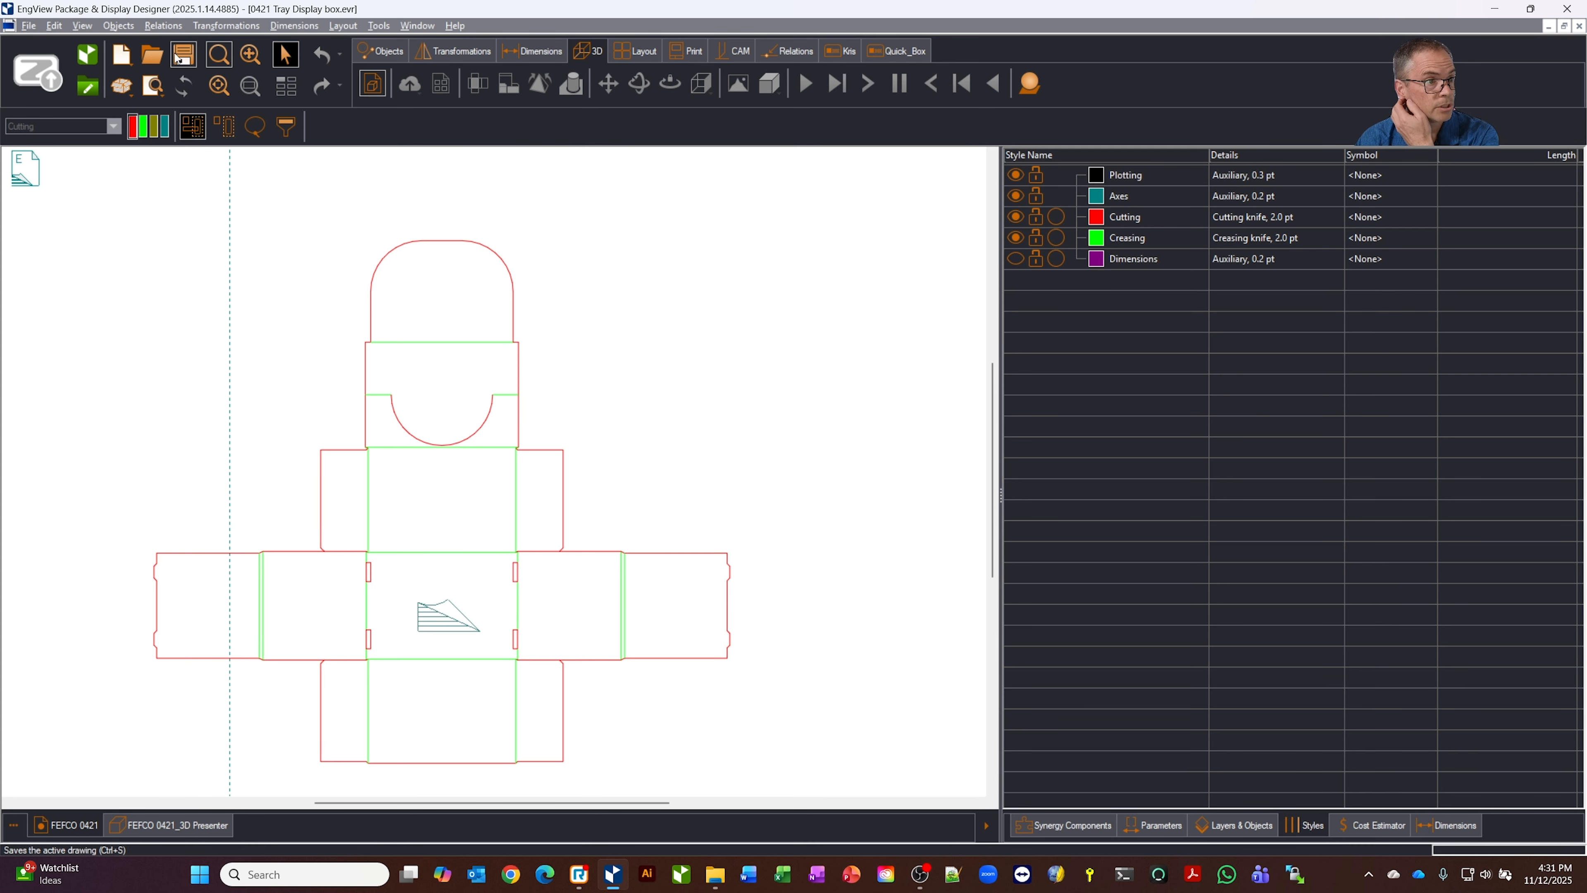
Review the derived line styles offered under the quick styles, including Cutting, Perforating and Cut-creasing
{"action": "left_click", "coordinate": [130, 130]}
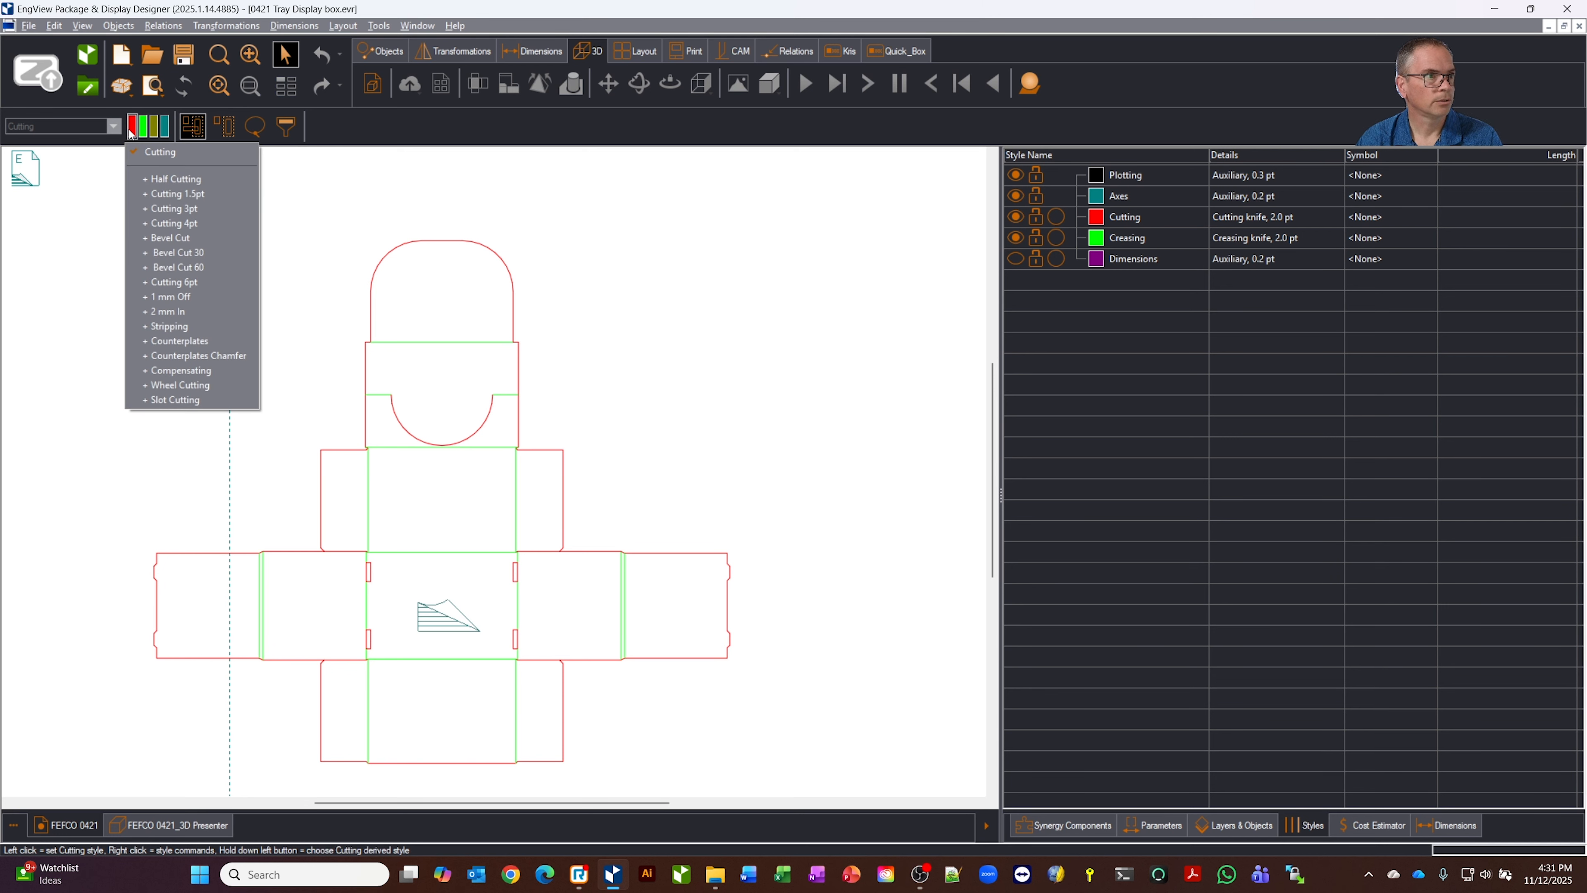
{"action": "left_click", "coordinate": [147, 130]}
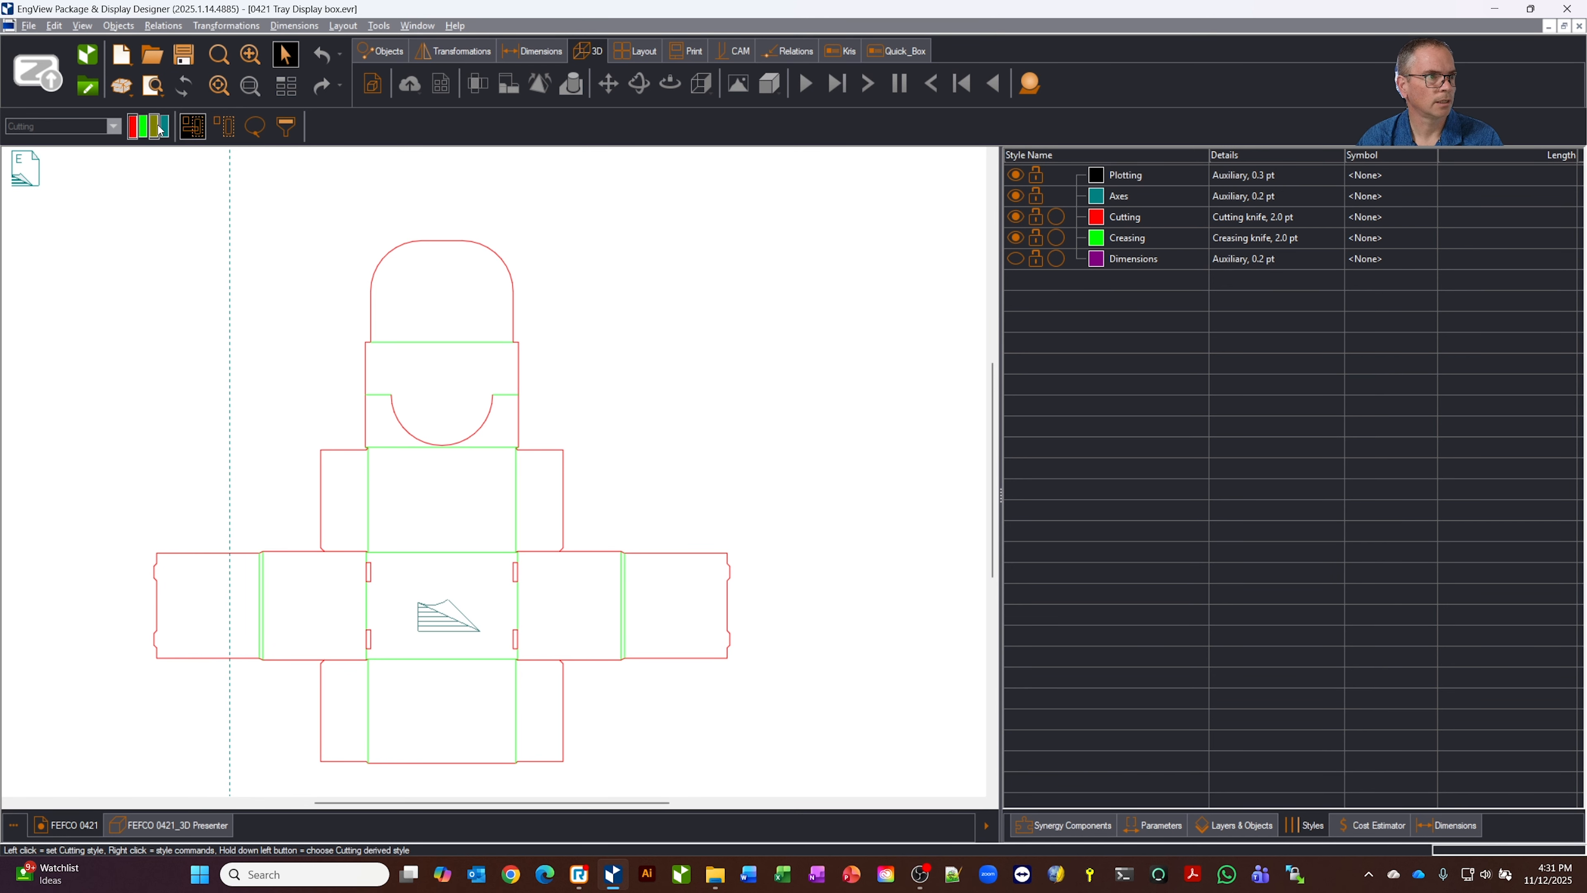
{"action": "left_click", "coordinate": [158, 129]}
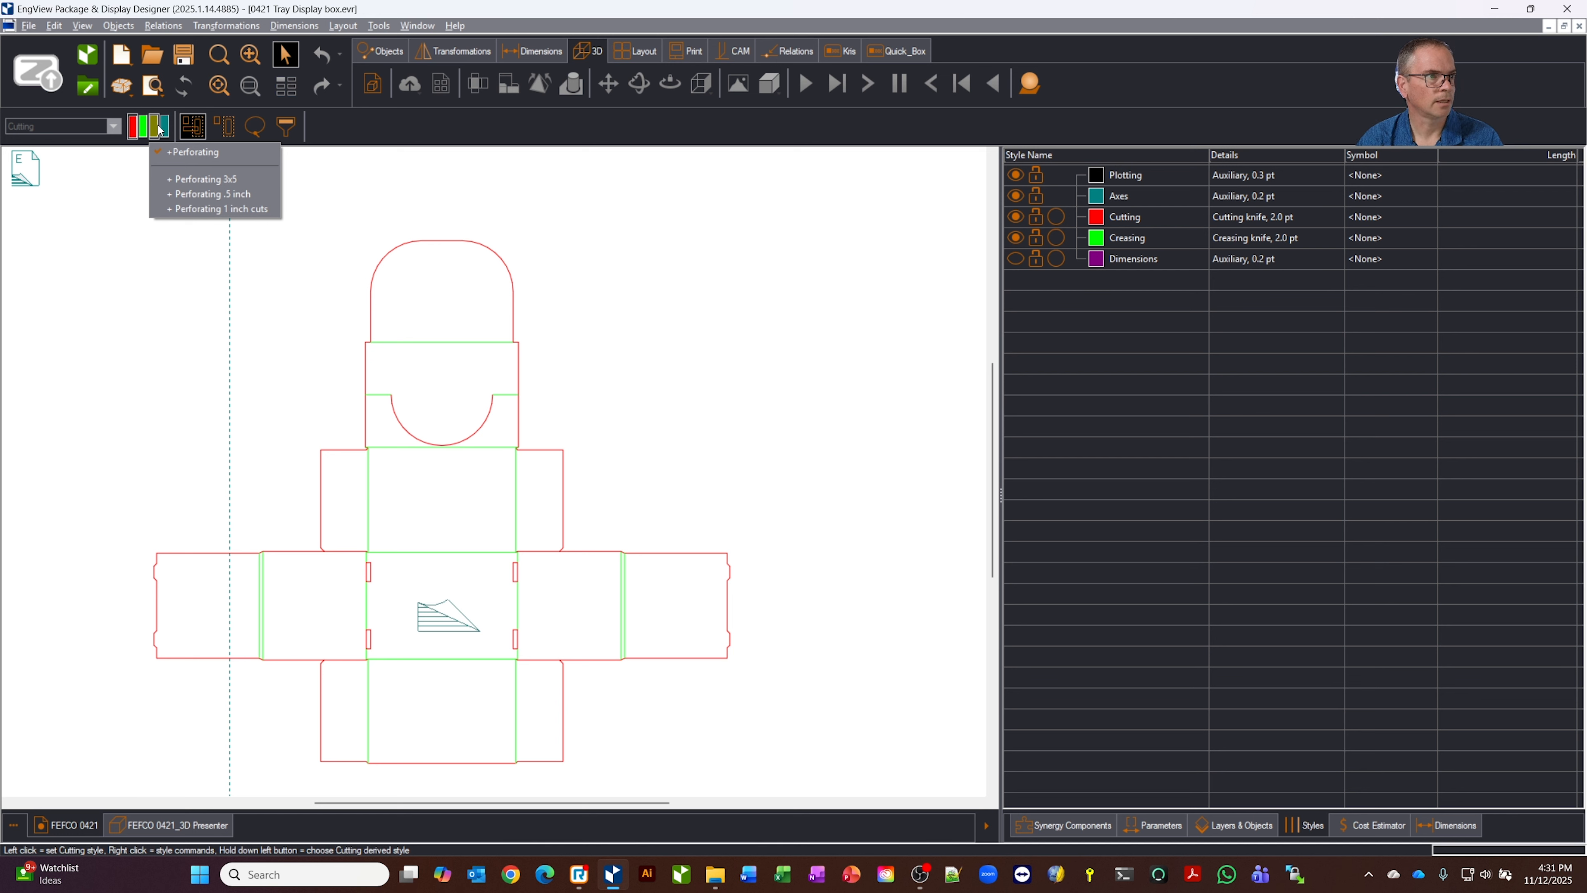
{"action": "left_click", "coordinate": [165, 129]}
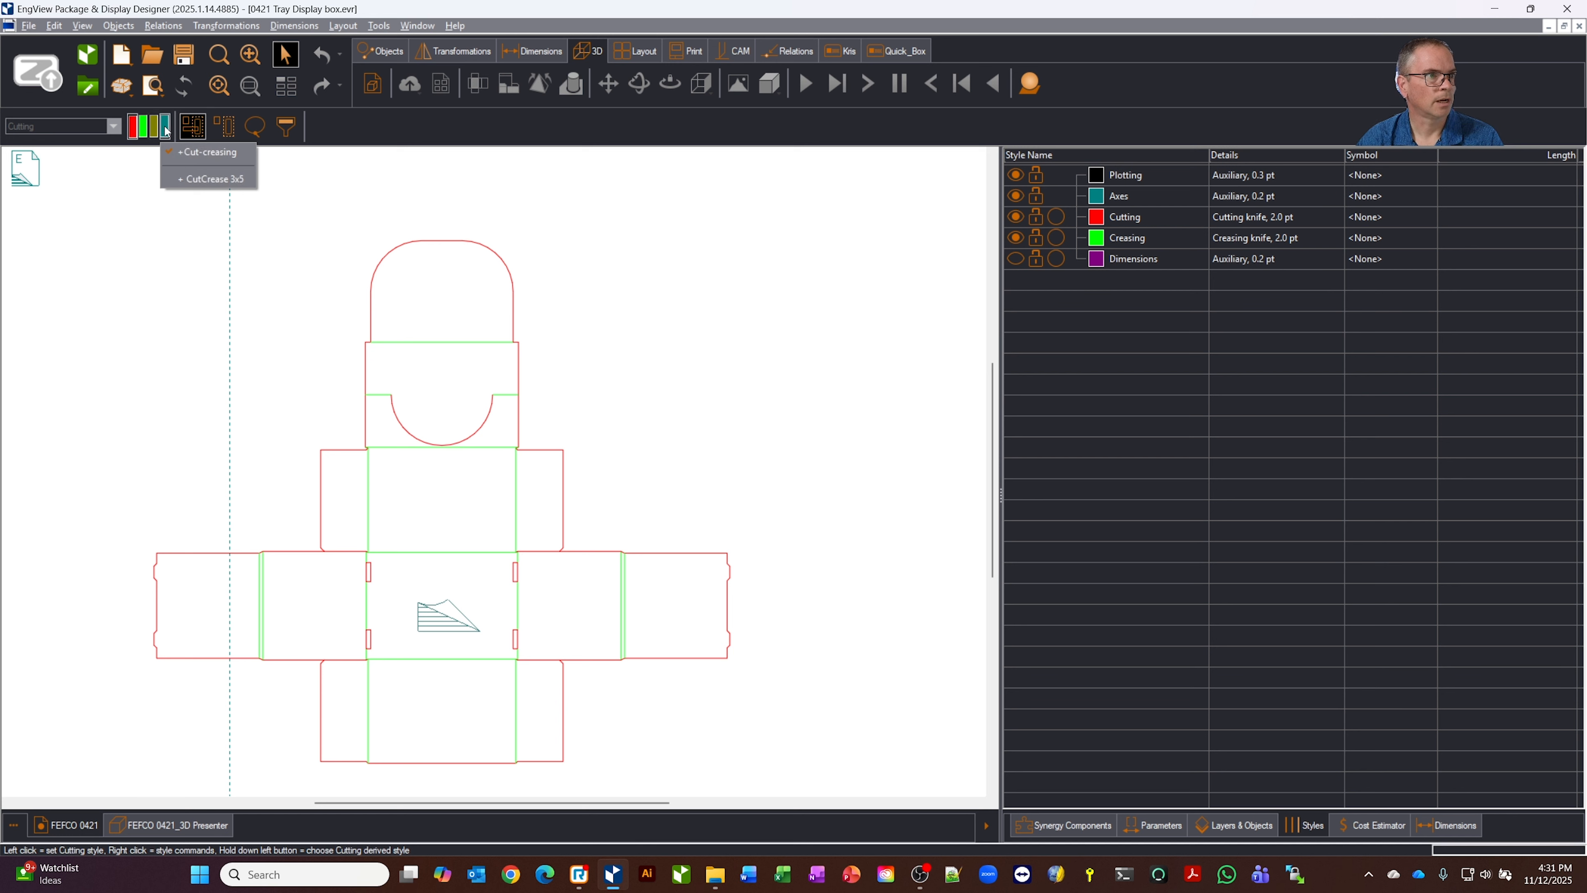
{"action": "left_click", "coordinate": [110, 168]}
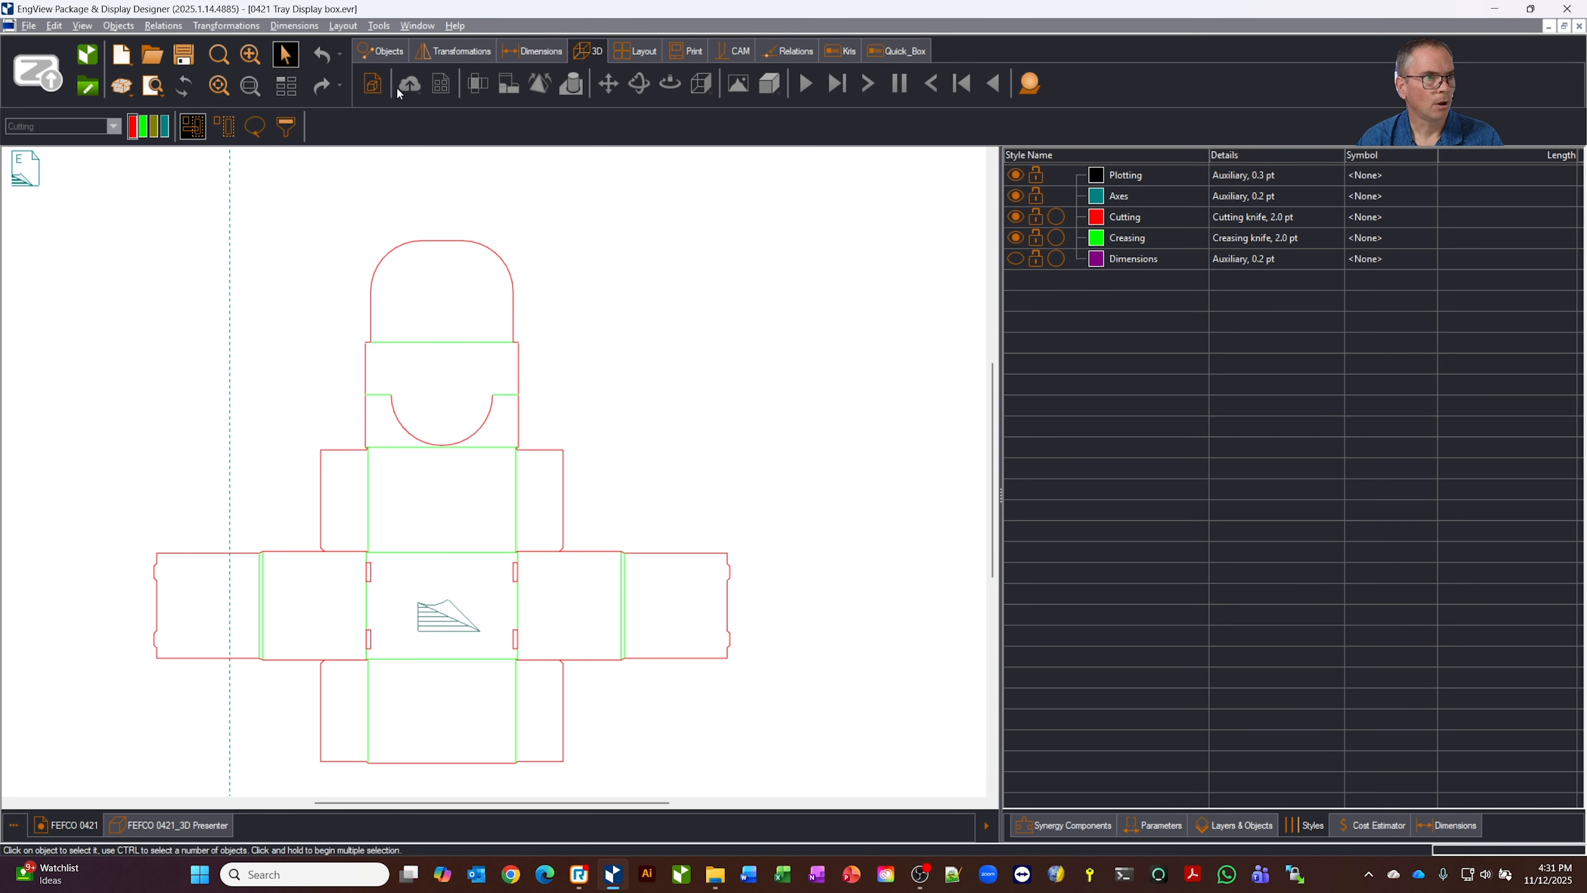
Set the colour of the Cutting style to Blue in the global styles preferences
{"action": "left_click", "coordinate": [373, 26]}
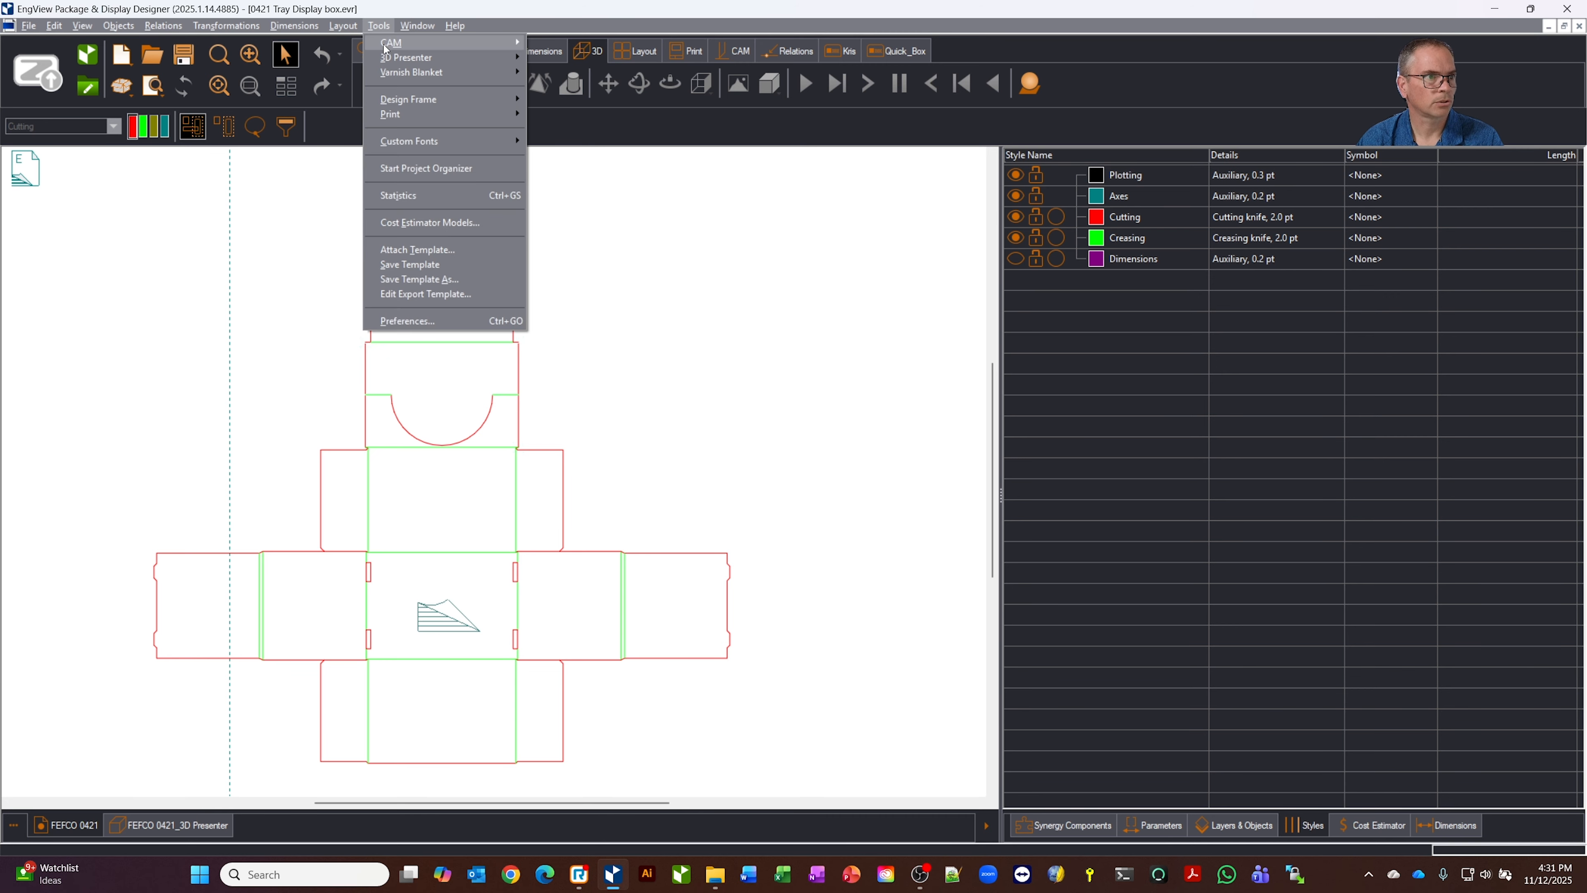
{"action": "left_click", "coordinate": [420, 314]}
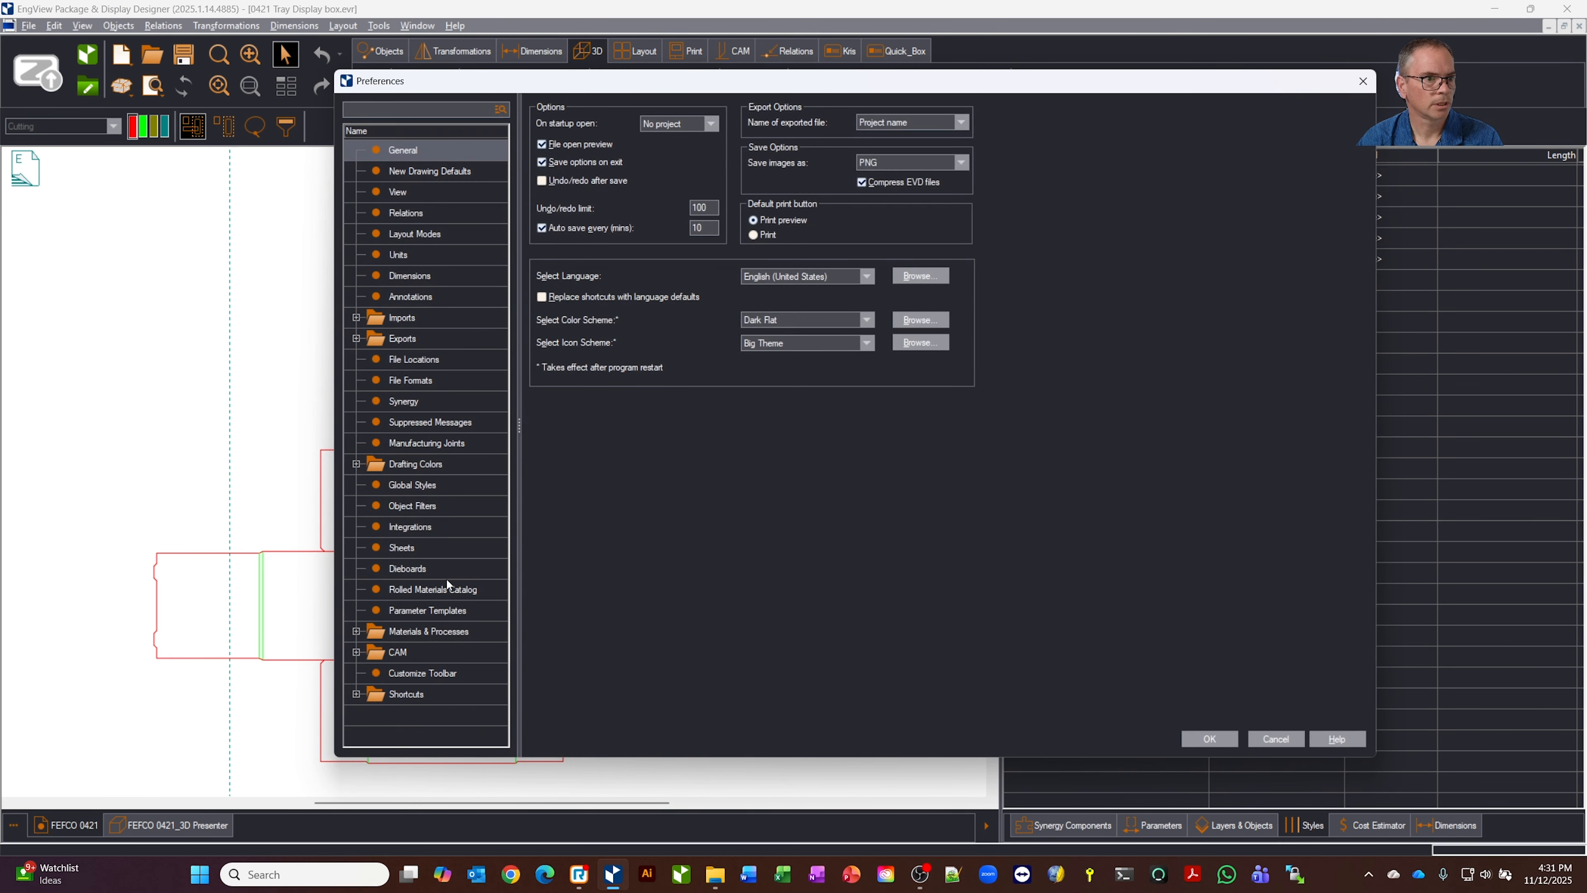
{"action": "left_click", "coordinate": [422, 490]}
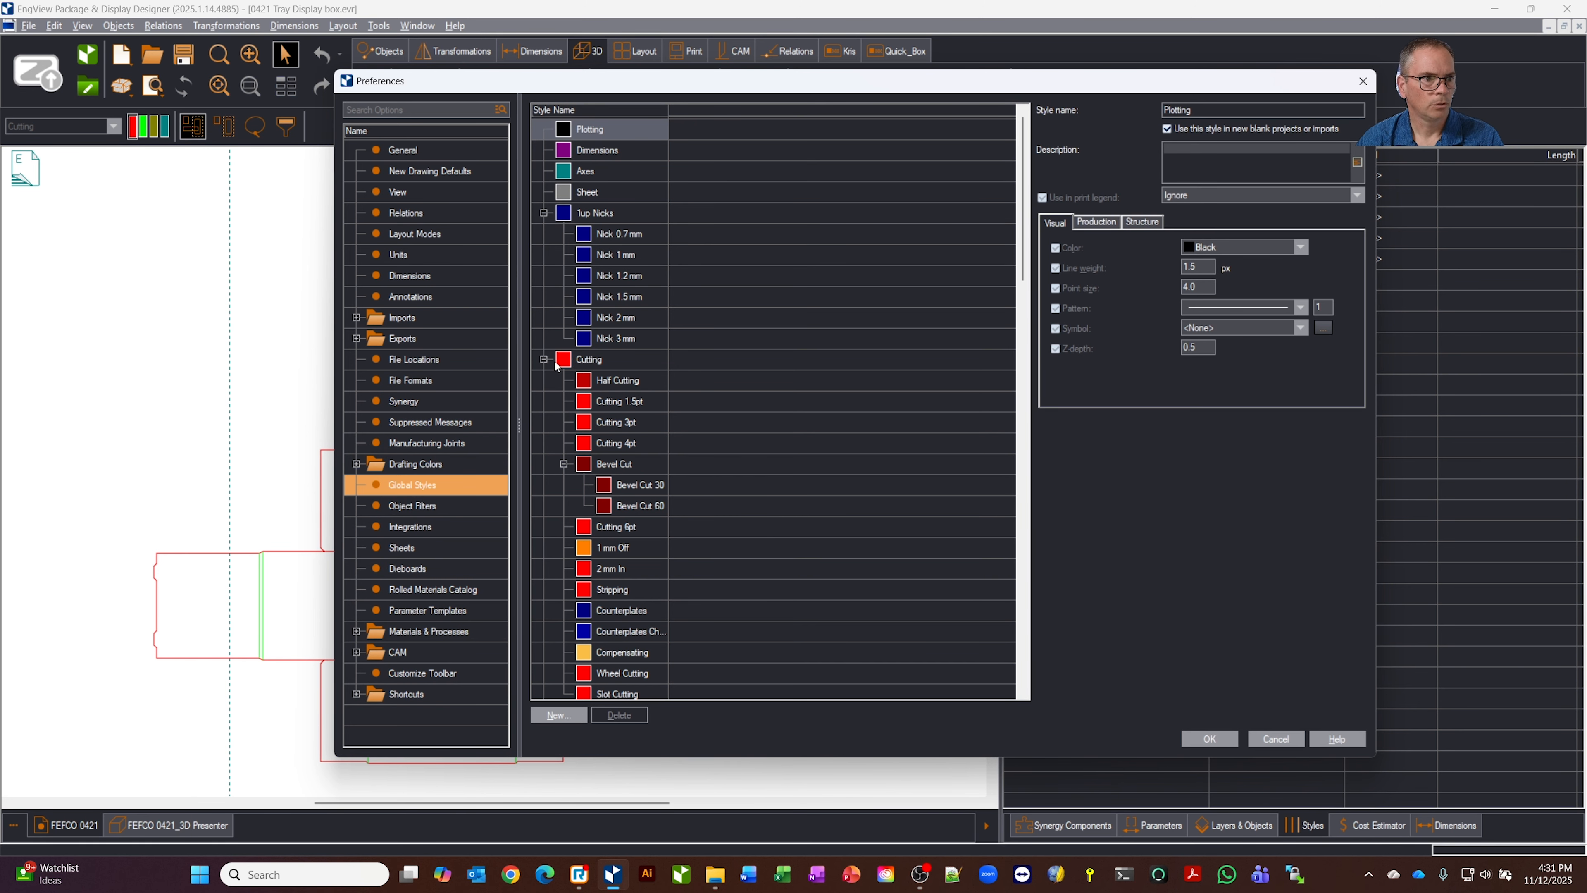
{"action": "left_click", "coordinate": [587, 359]}
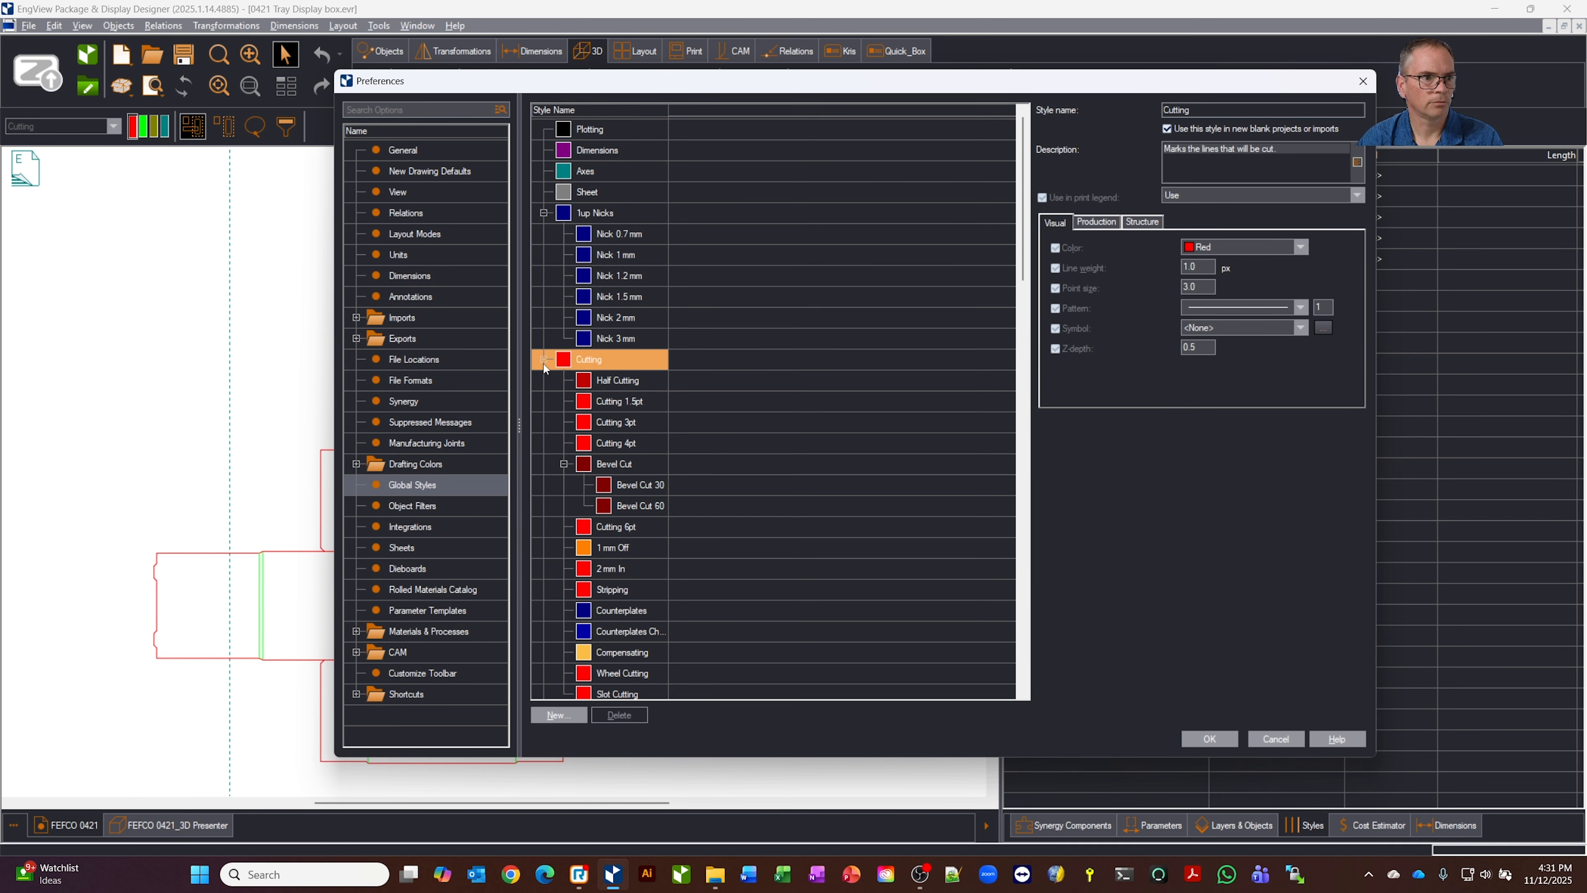
{"action": "scroll", "coordinate": [625, 538], "scroll_direction": "down", "scroll_amount": 3}
{"action": "left_click", "coordinate": [594, 547]}
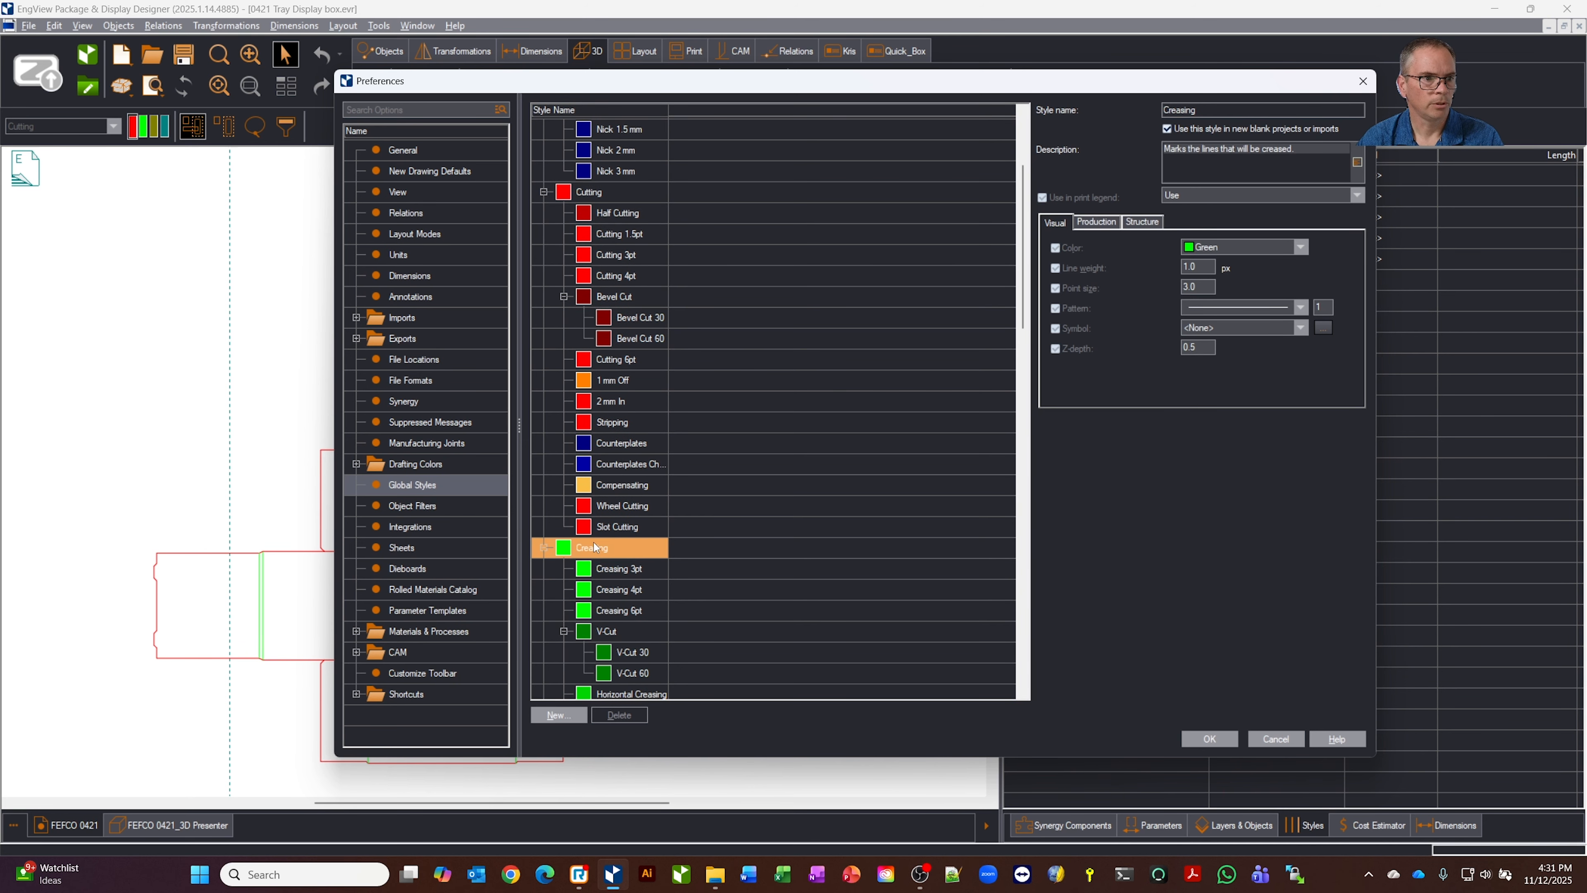
{"action": "scroll", "coordinate": [676, 492], "scroll_direction": "up", "scroll_amount": 2}
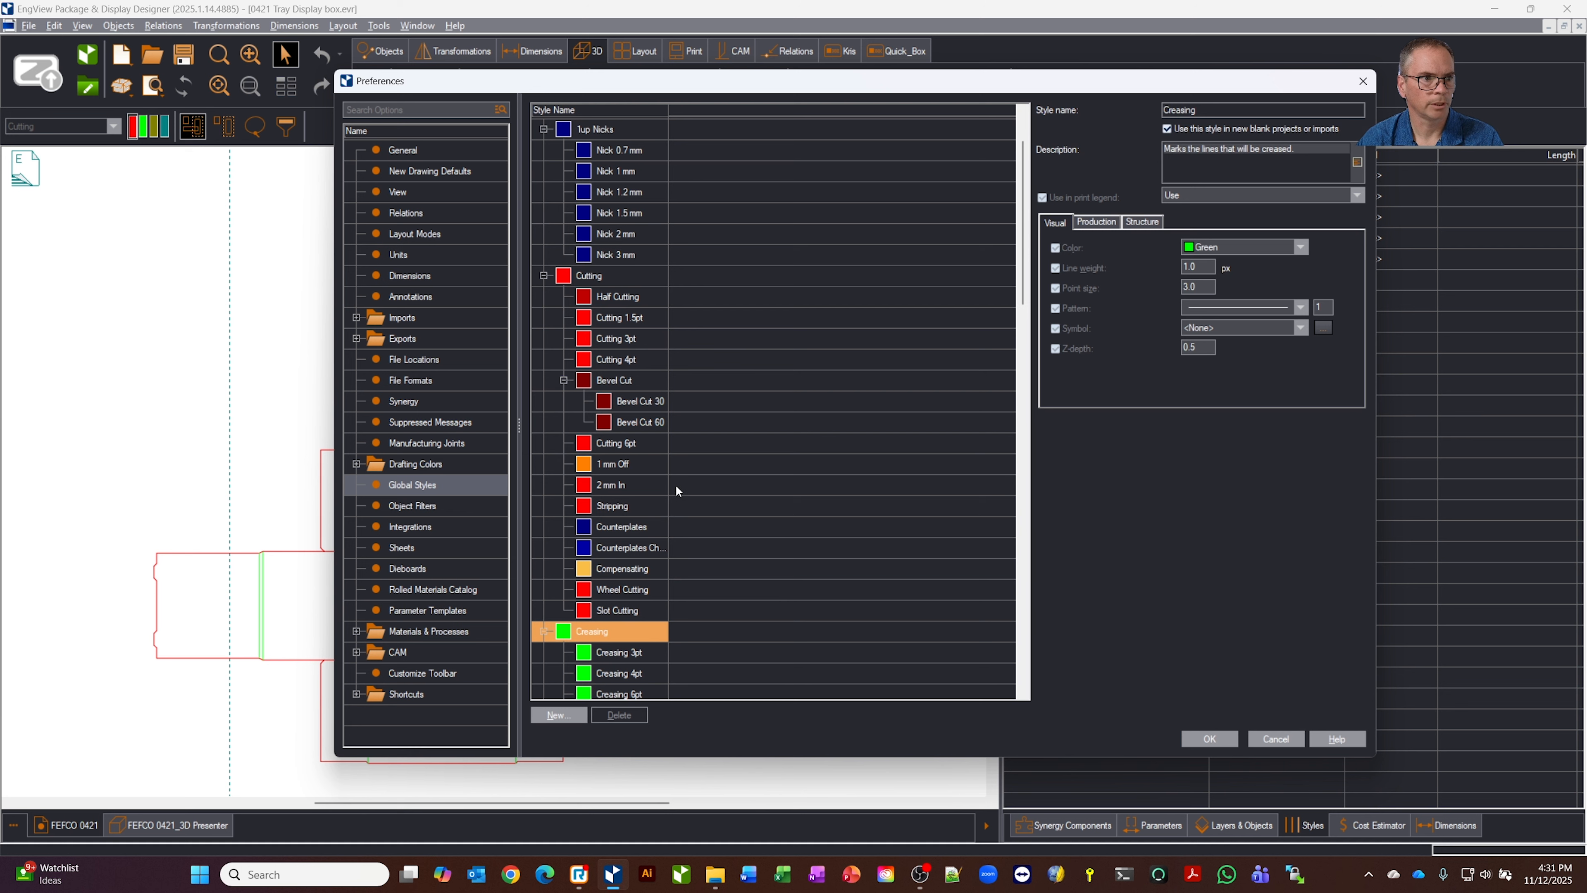
{"action": "left_click", "coordinate": [600, 316]}
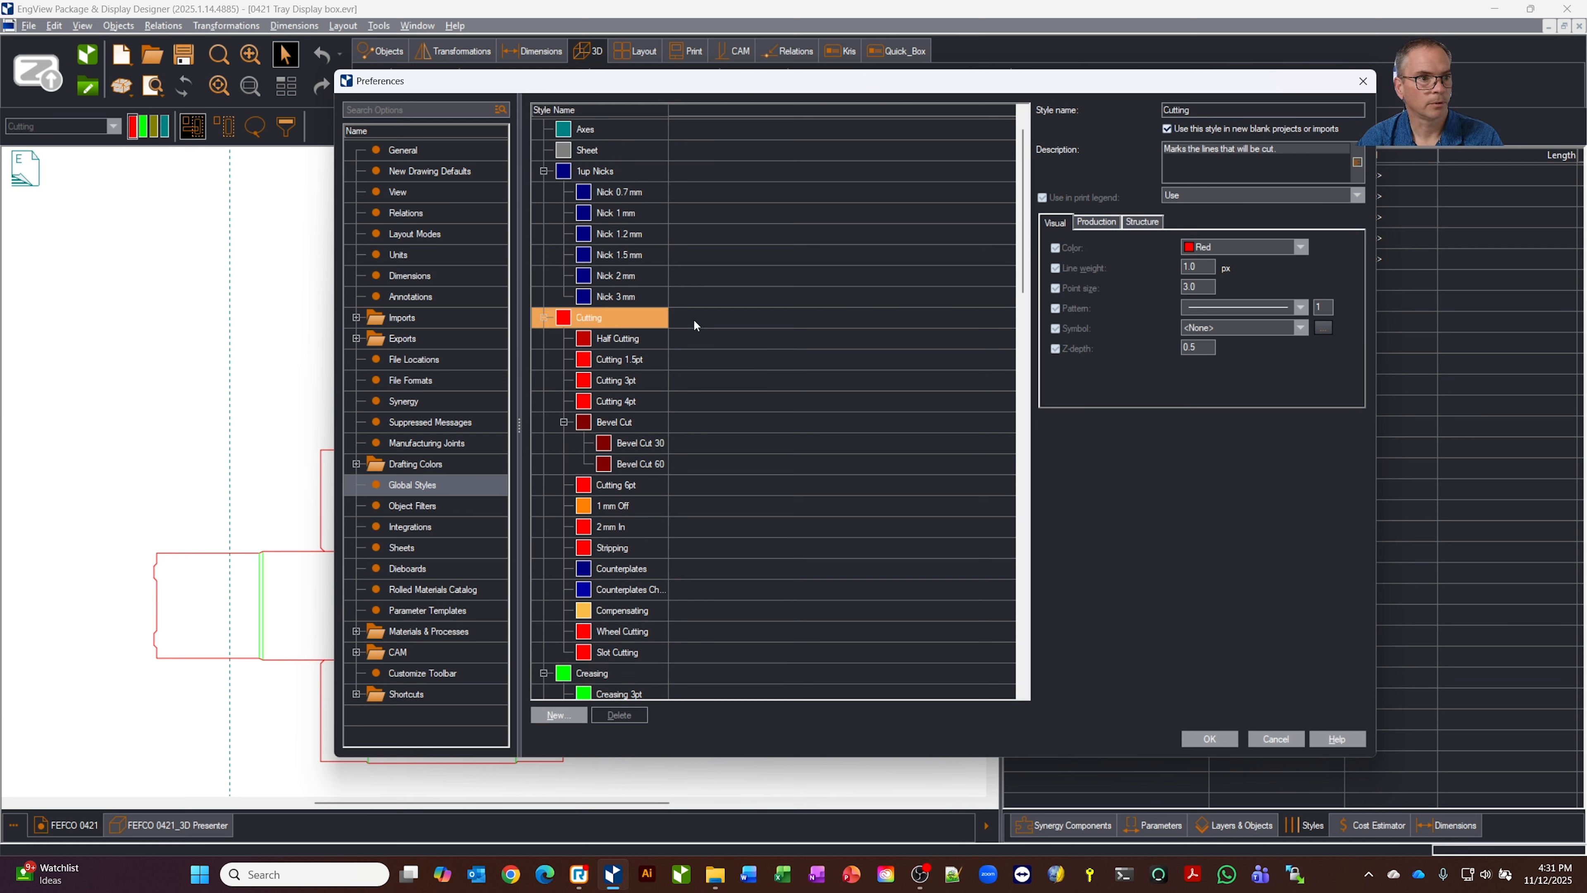
{"action": "left_click", "coordinate": [1302, 249]}
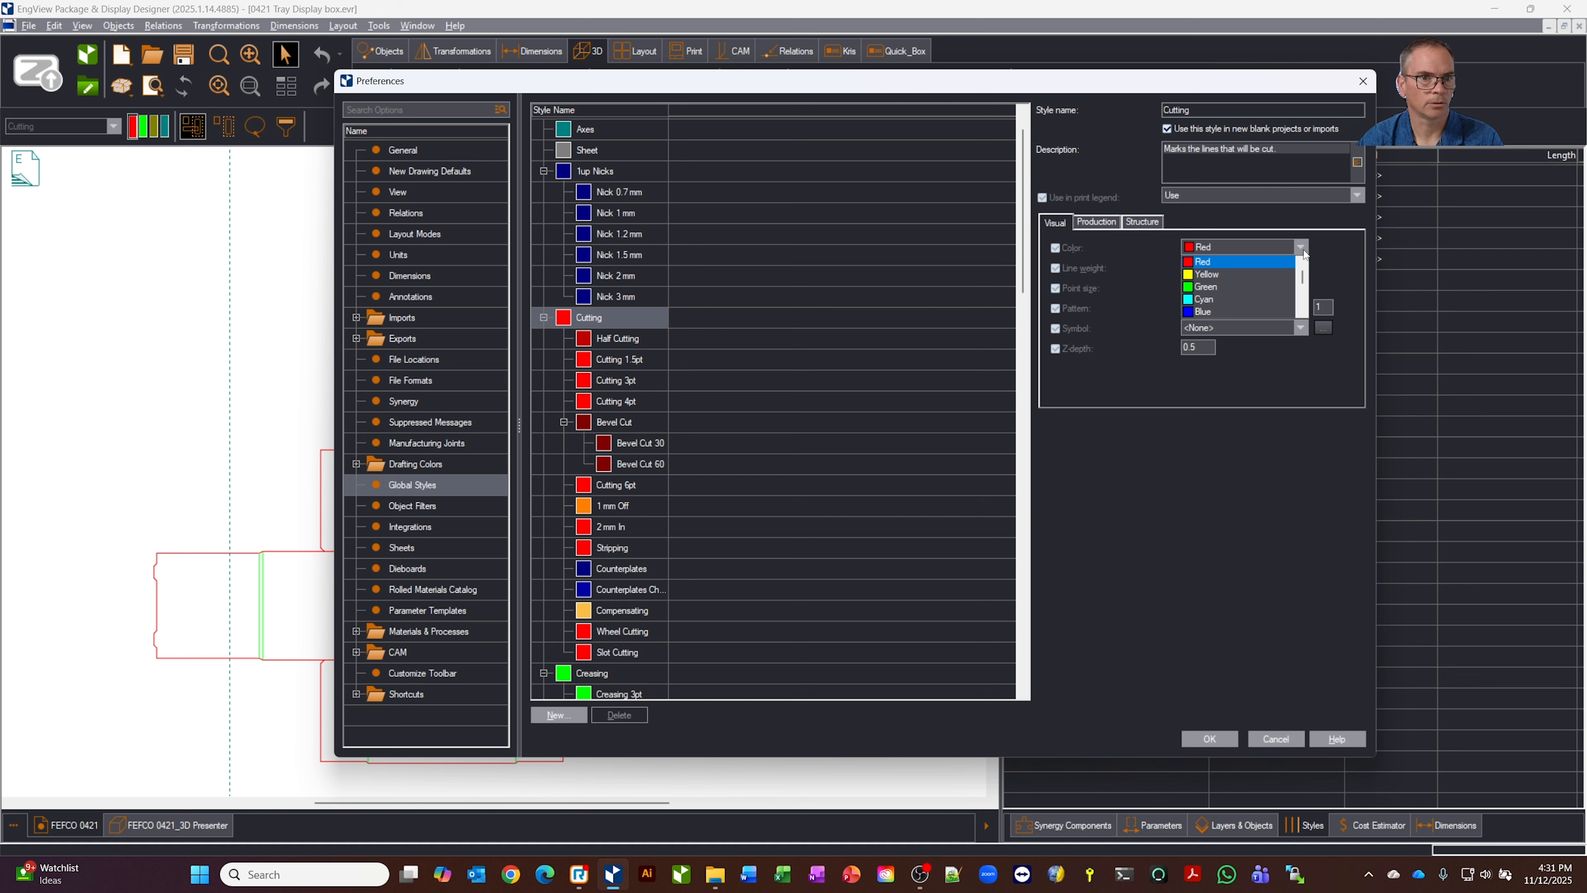
{"action": "left_click", "coordinate": [1231, 311]}
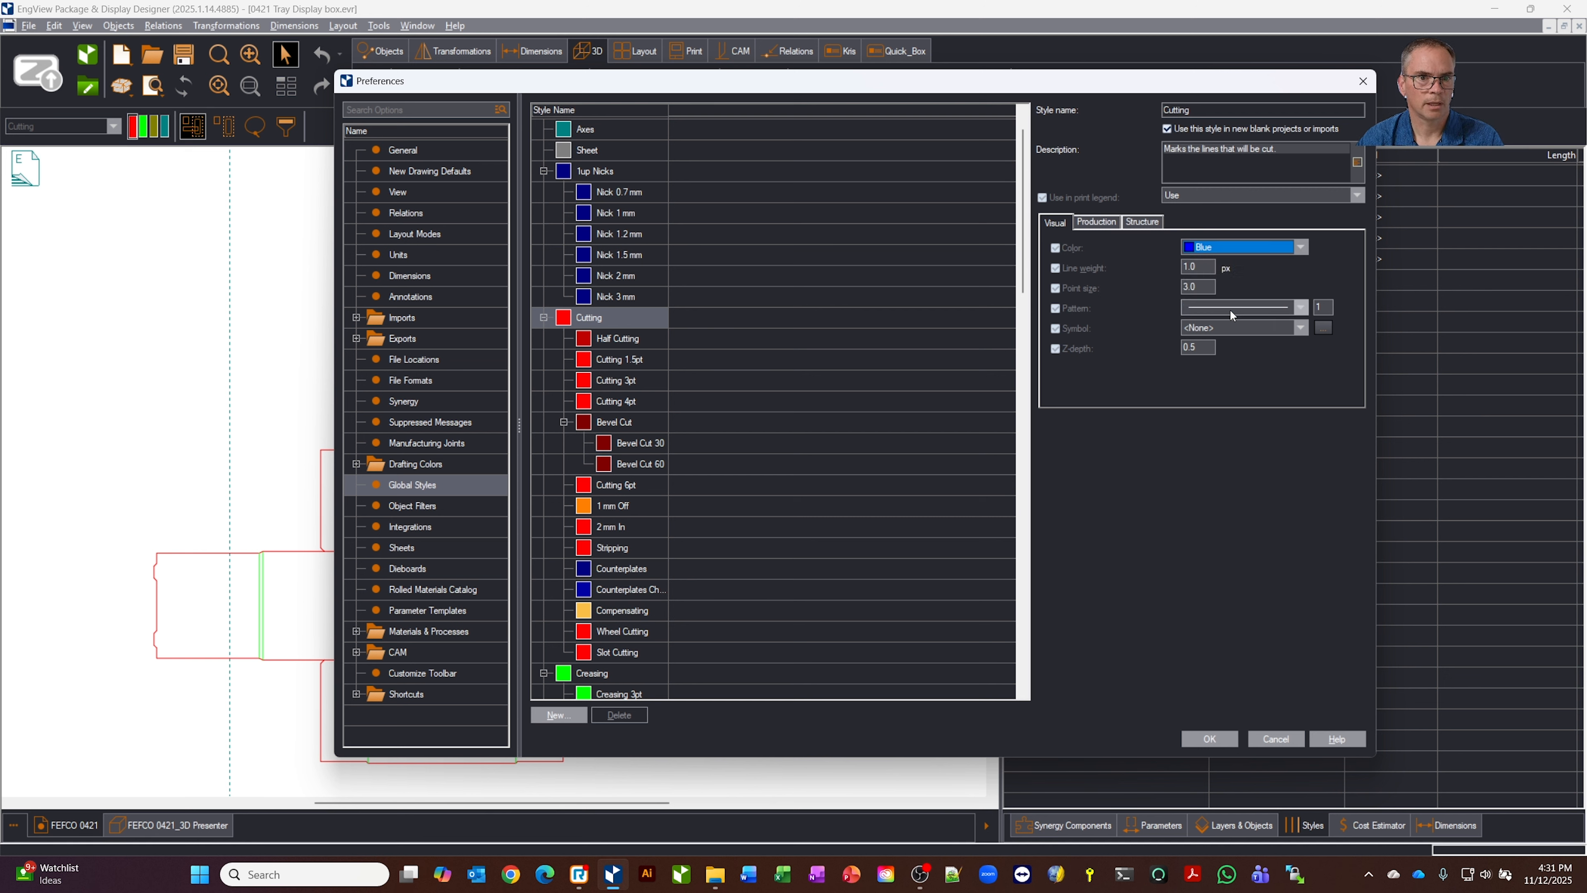
Set the Creasing global style's colour to Red and apply the preferences to the drawing
{"action": "left_click", "coordinate": [608, 675]}
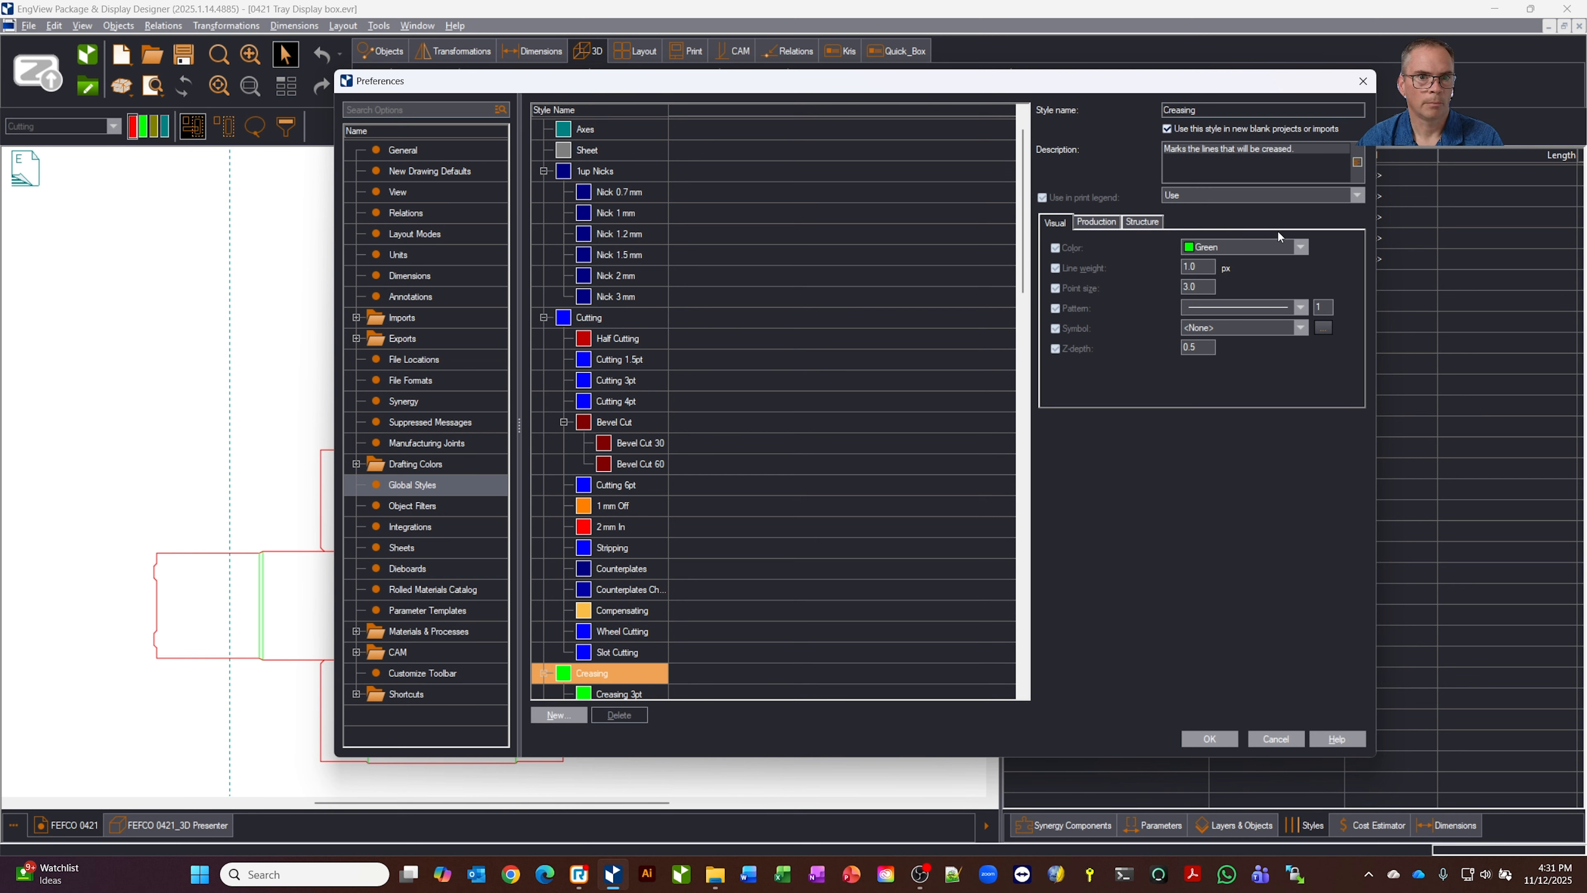
{"action": "left_click", "coordinate": [1285, 246]}
{"action": "scroll", "coordinate": [1253, 288], "scroll_direction": "up", "scroll_amount": 5}
{"action": "left_click", "coordinate": [1256, 269]}
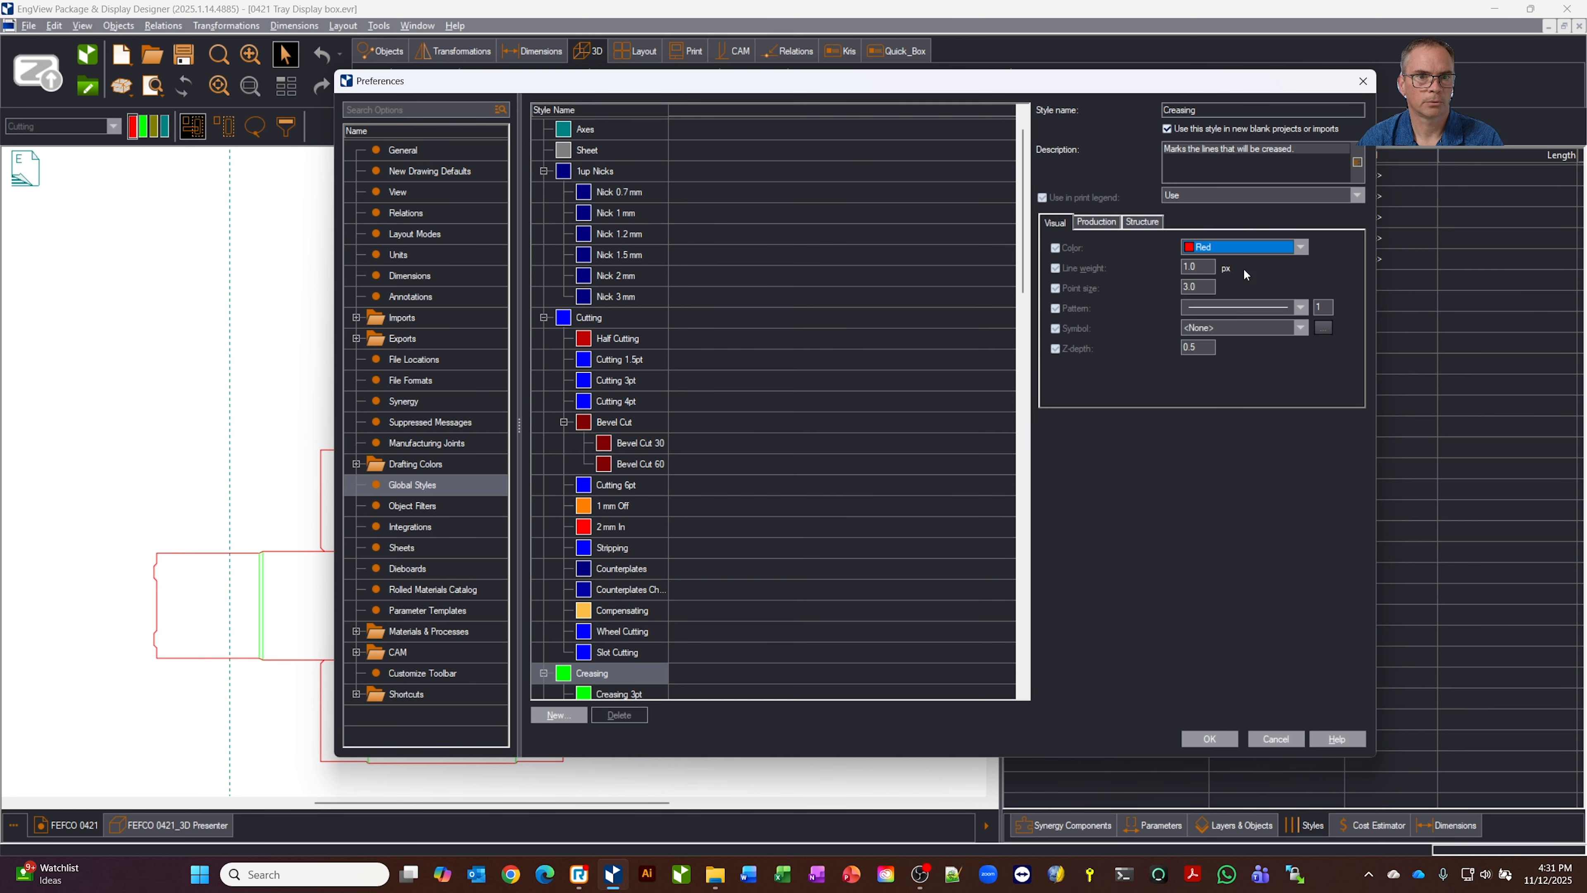
{"action": "left_click", "coordinate": [1210, 739]}
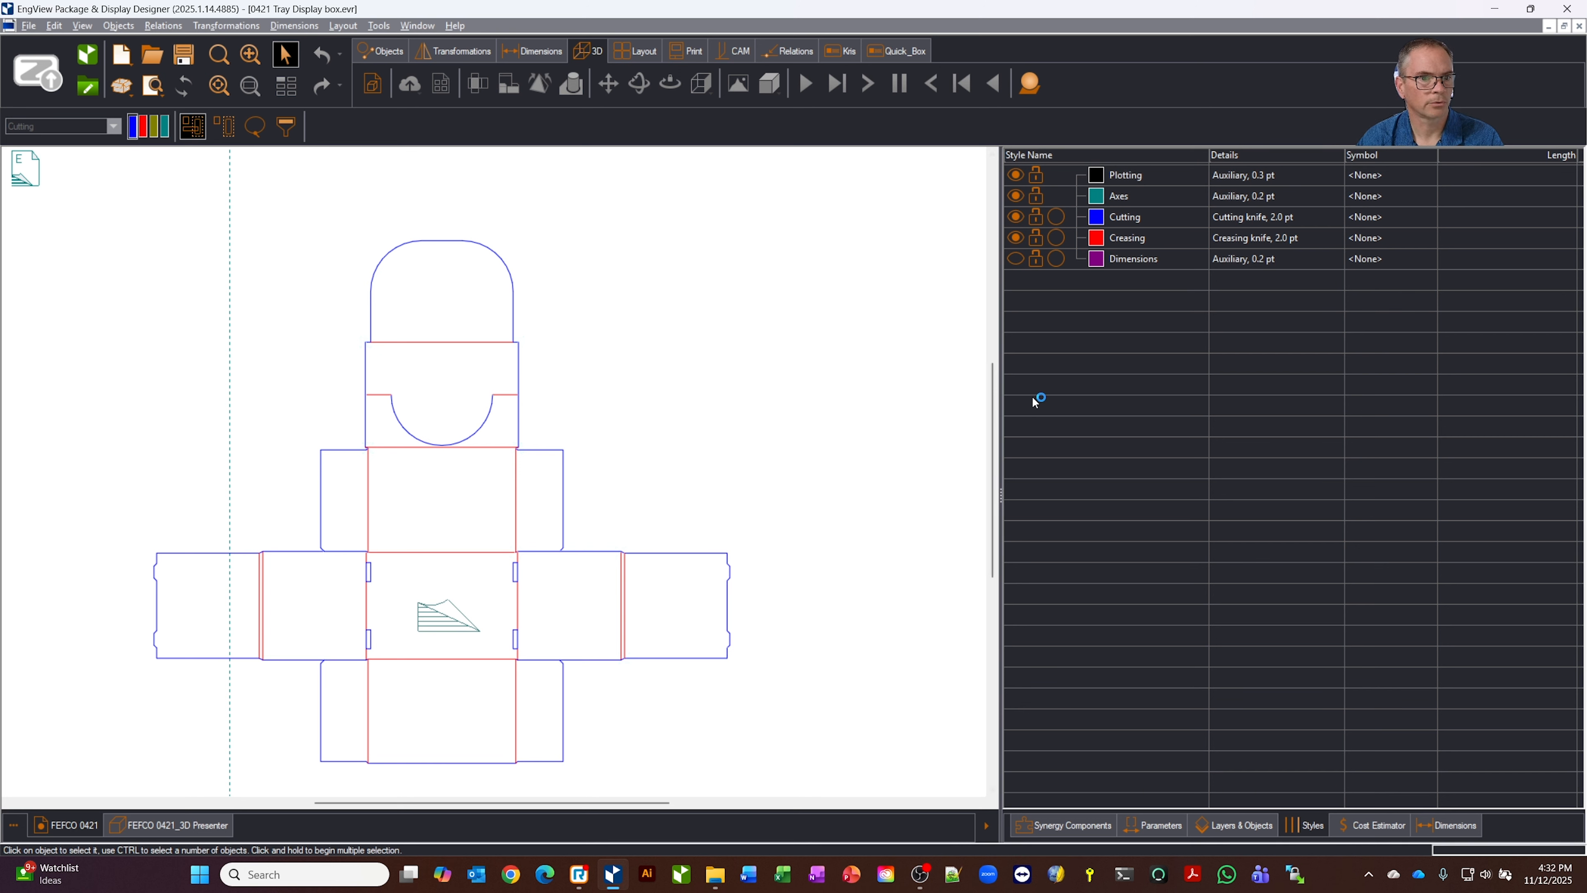
Reopen the global styles preferences and set the Cutting style's colour to Red
{"action": "left_click", "coordinate": [379, 25]}
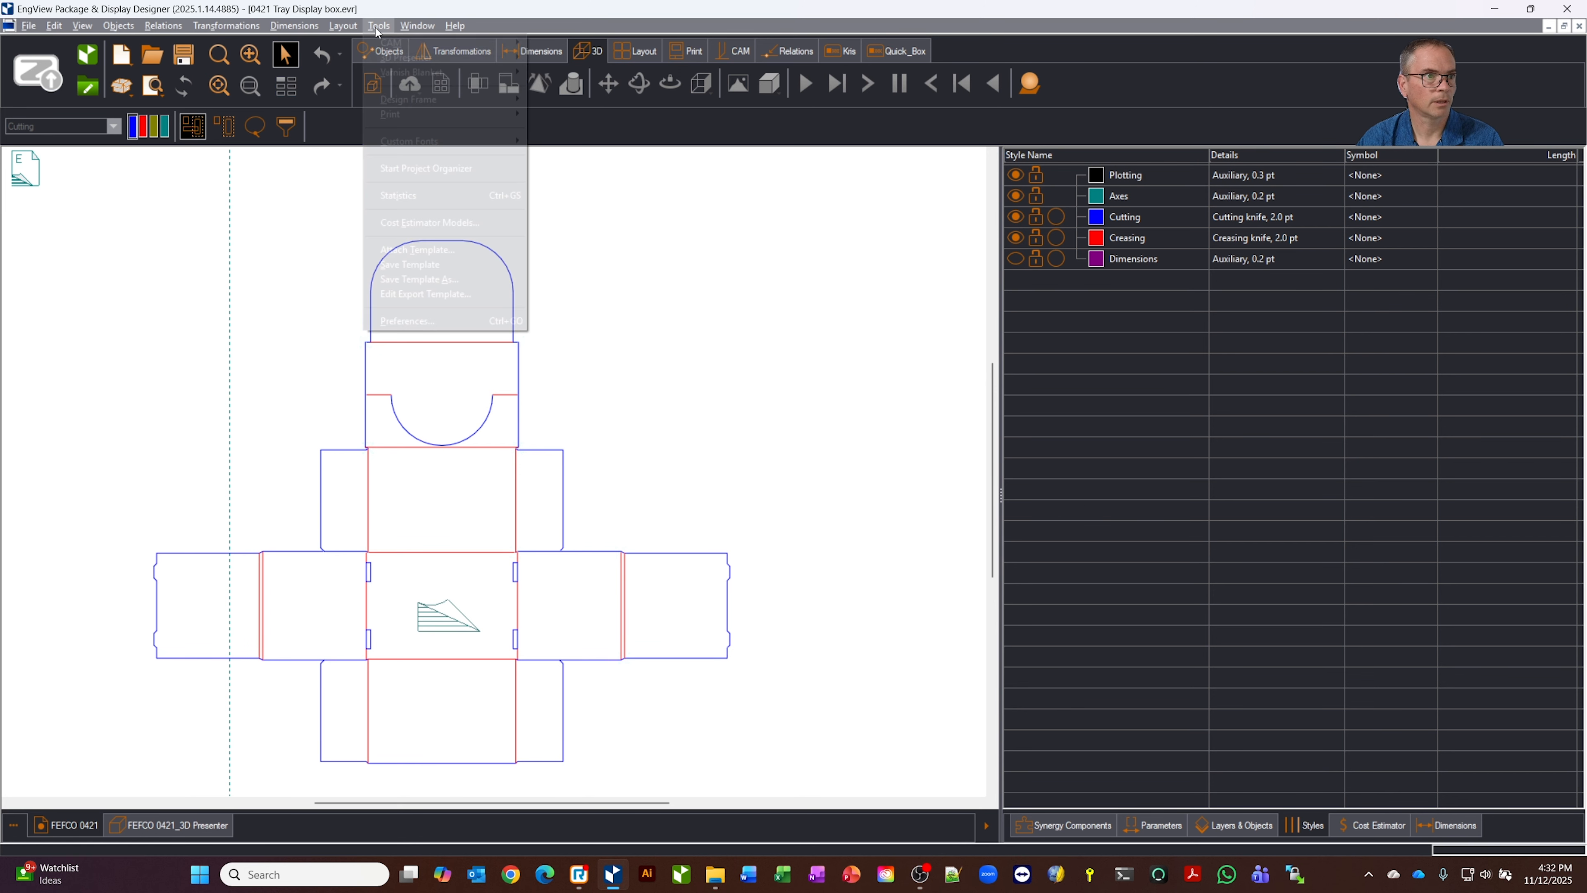
{"action": "left_click", "coordinate": [406, 321]}
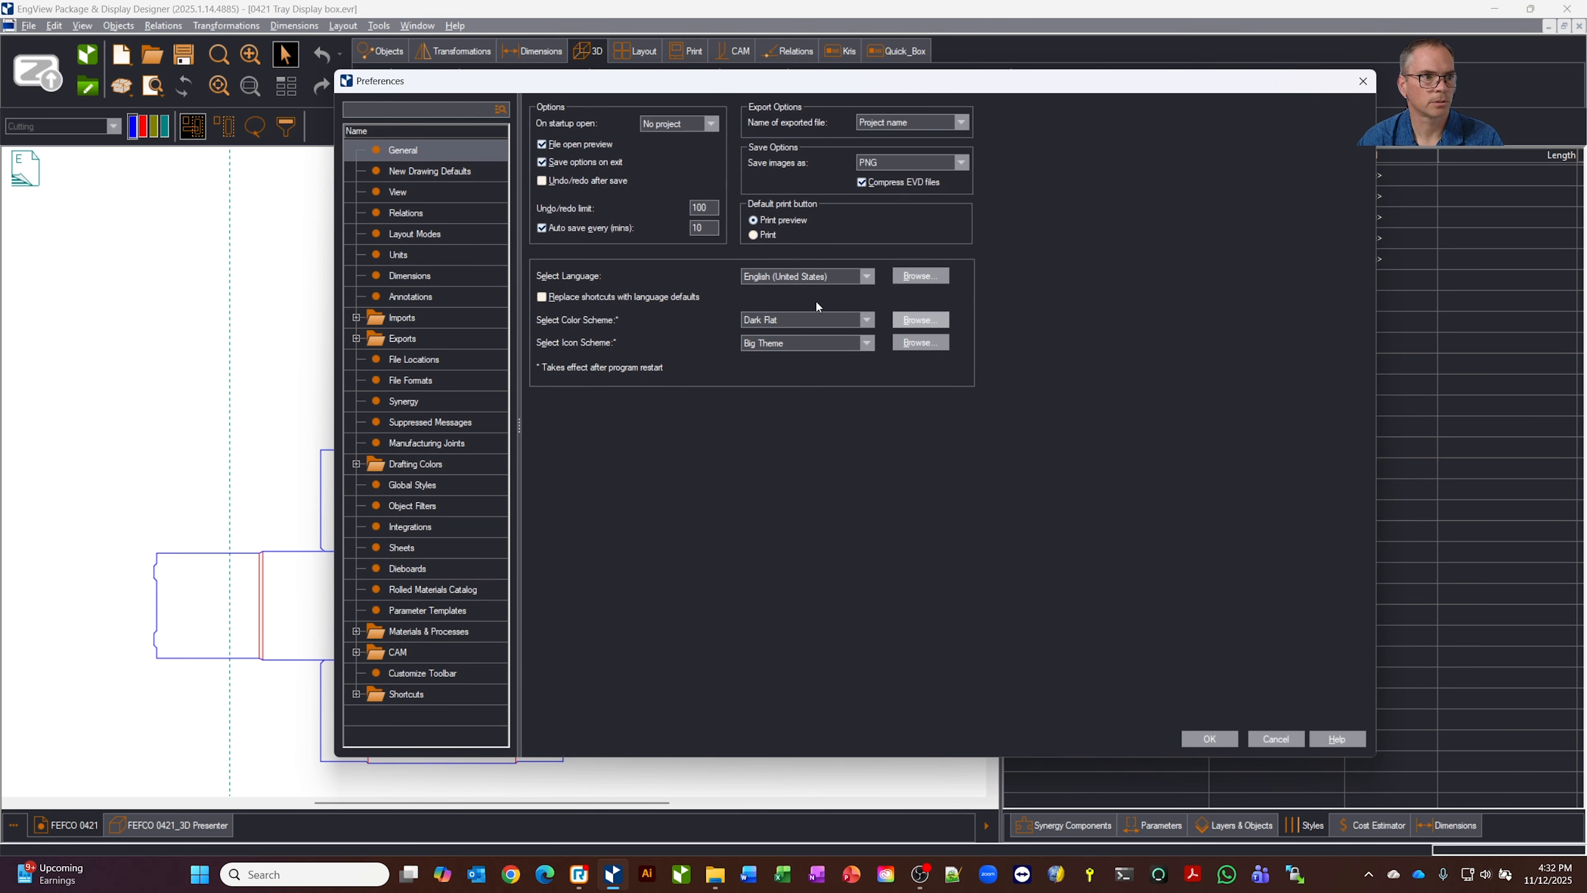
{"action": "left_click", "coordinate": [414, 486]}
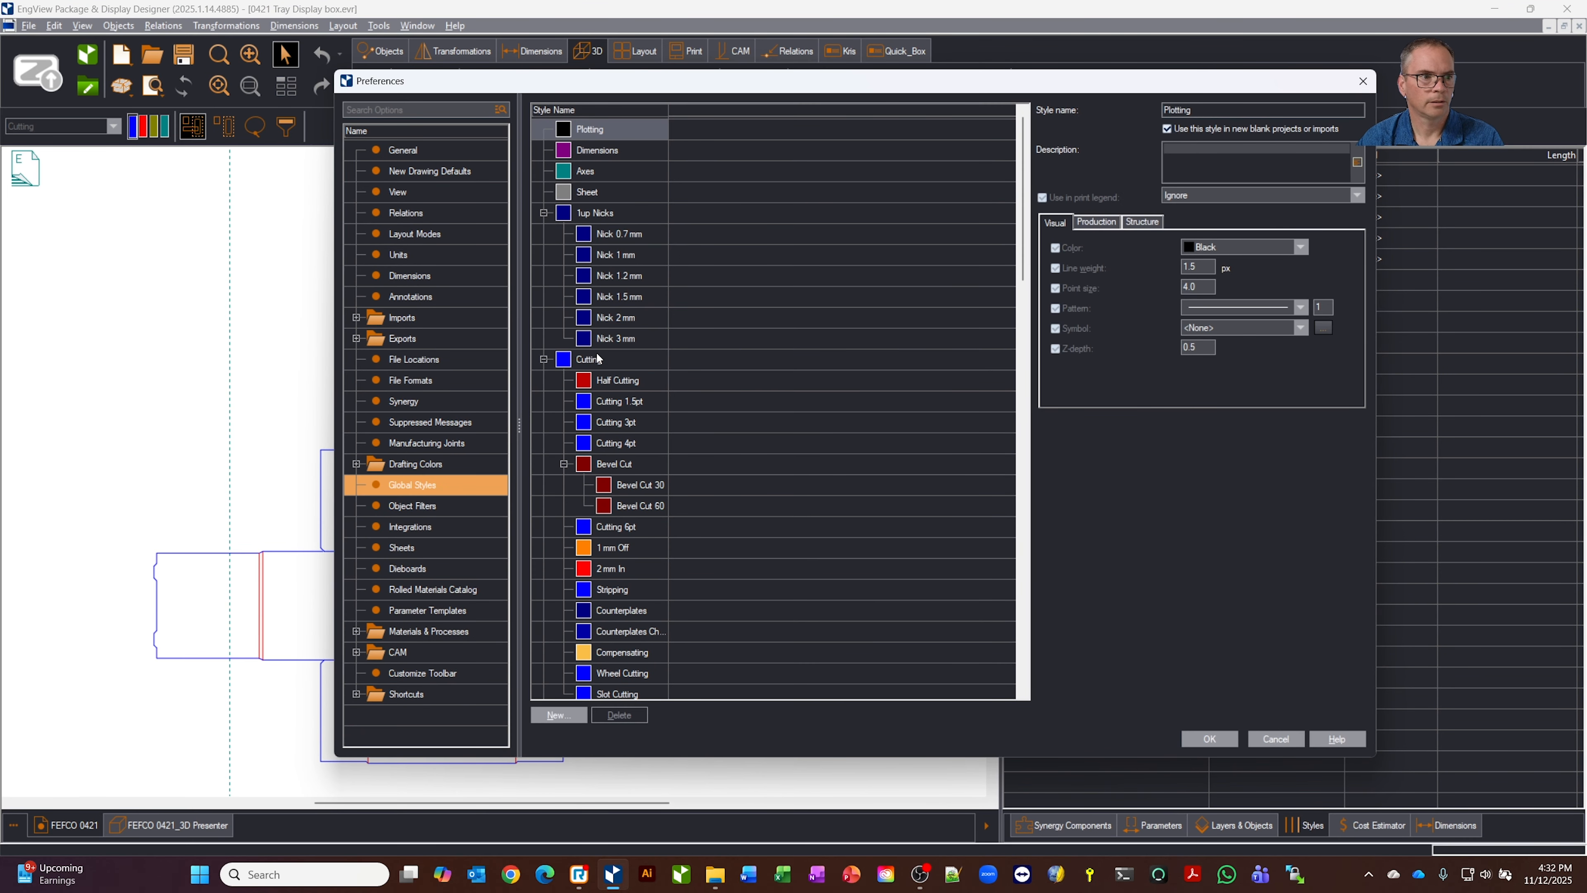
{"action": "left_click", "coordinate": [1256, 251]}
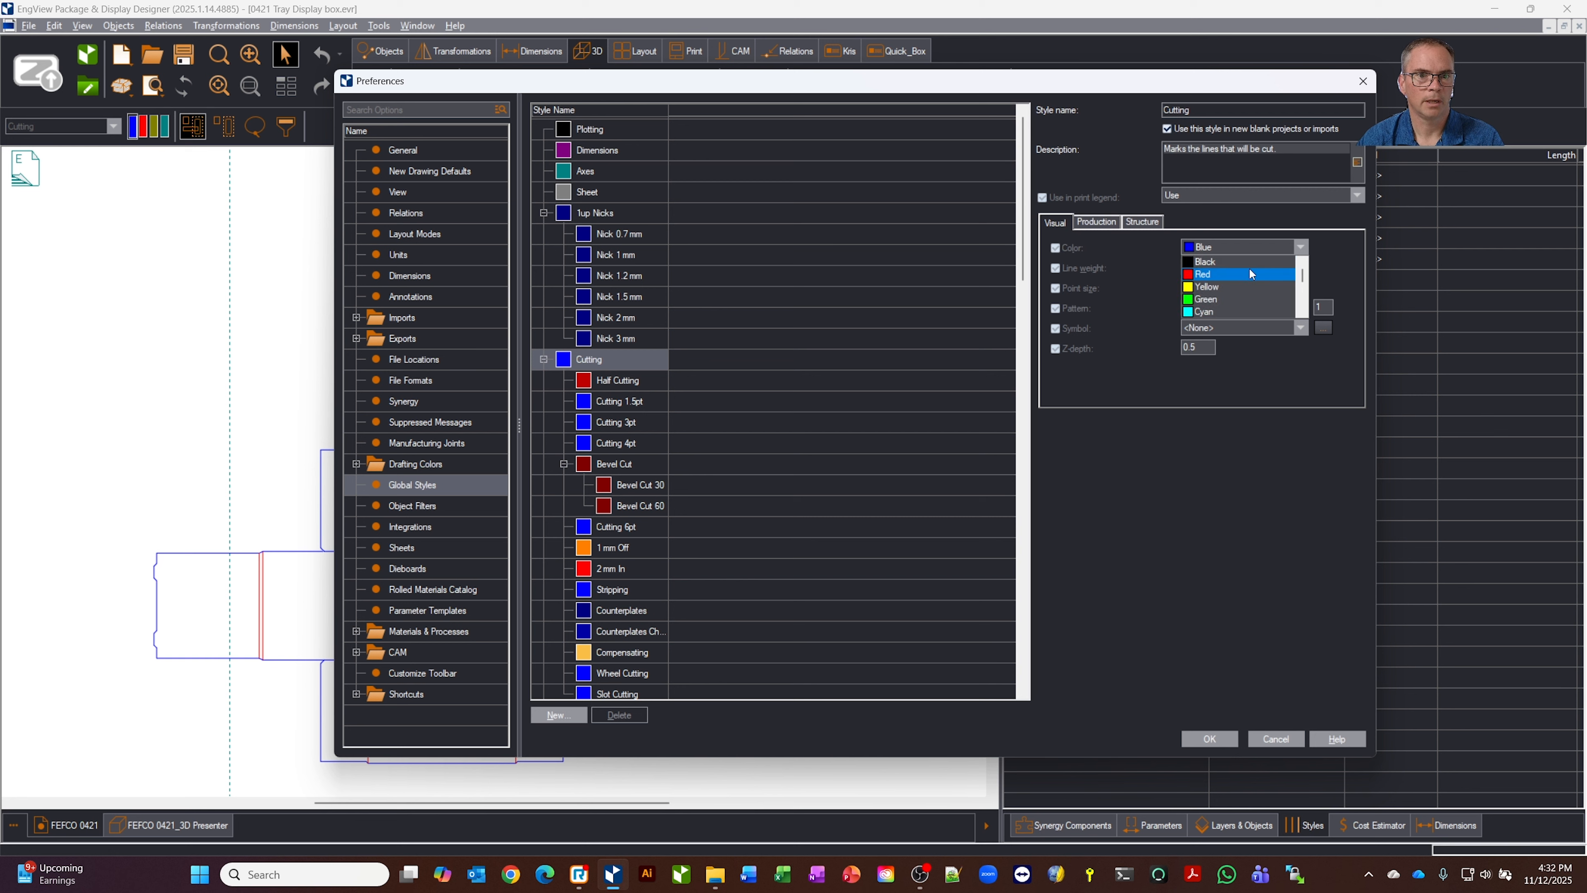
{"action": "left_click", "coordinate": [1249, 269]}
Set the Creasing global style's colour to Green
{"action": "scroll", "coordinate": [650, 488], "scroll_direction": "down", "scroll_amount": 2}
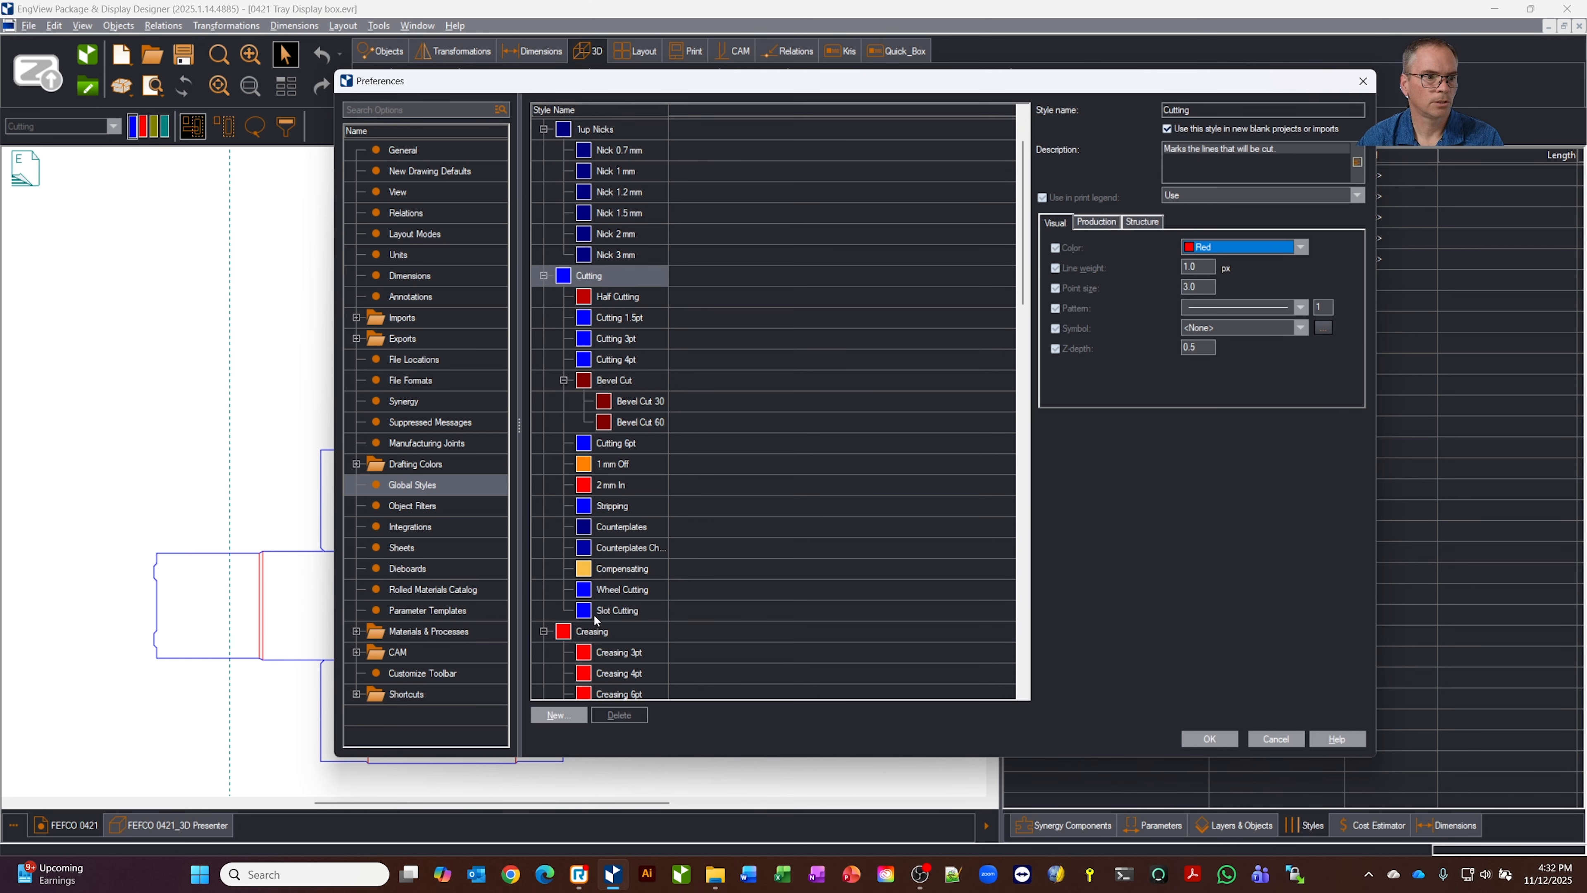
{"action": "left_click", "coordinate": [594, 630]}
{"action": "left_click", "coordinate": [1249, 245]}
{"action": "scroll", "coordinate": [1239, 288], "scroll_direction": "down", "scroll_amount": 2}
{"action": "scroll", "coordinate": [1241, 297], "scroll_direction": "up", "scroll_amount": 3}
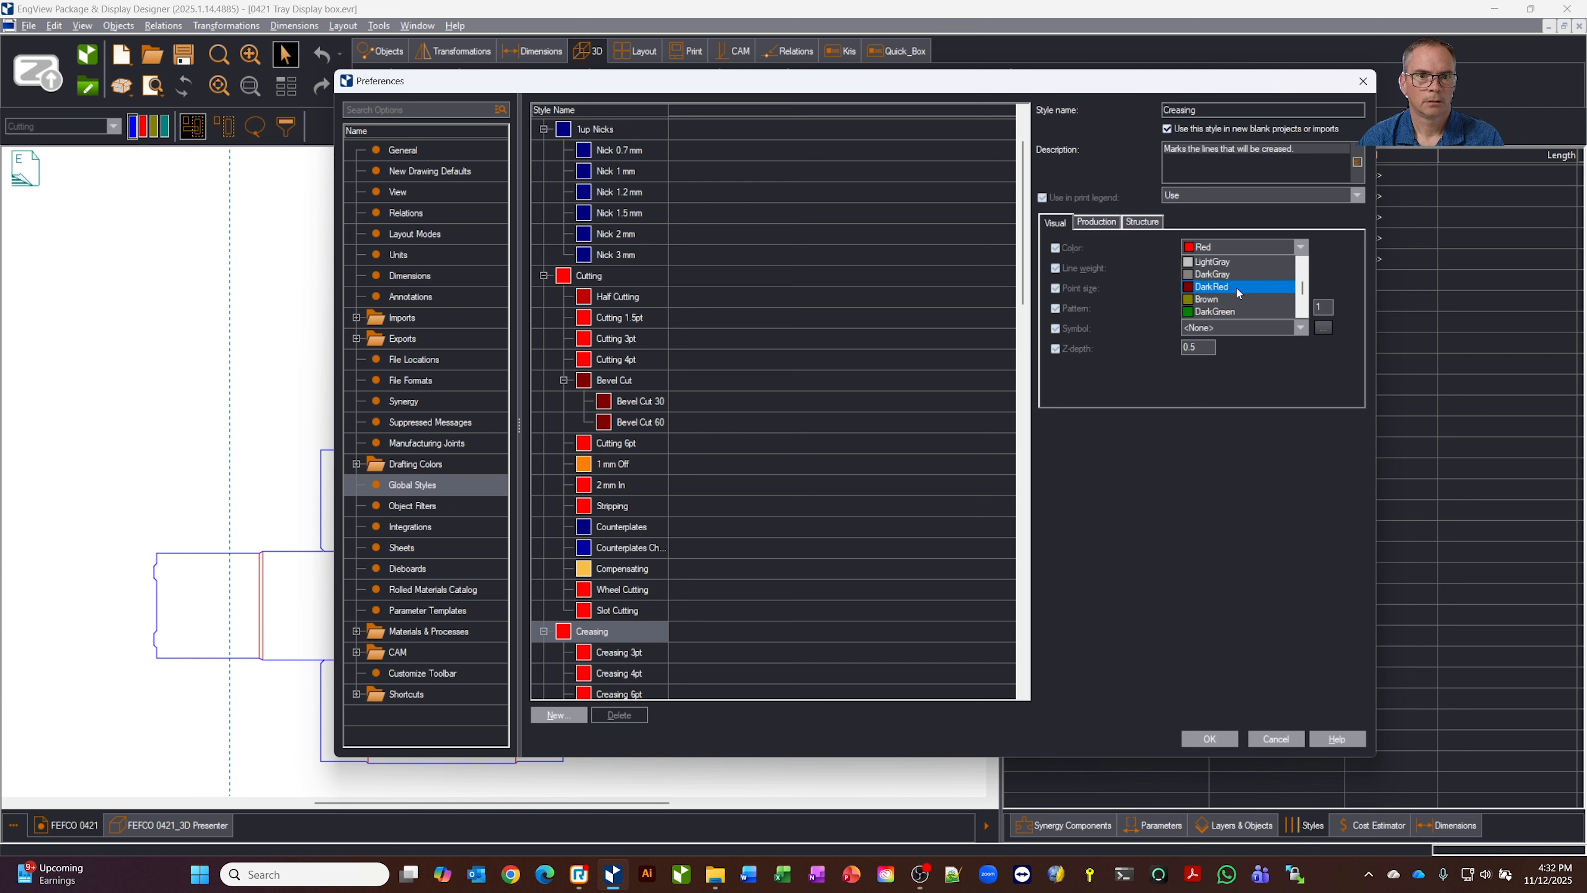
{"action": "left_click", "coordinate": [1234, 293]}
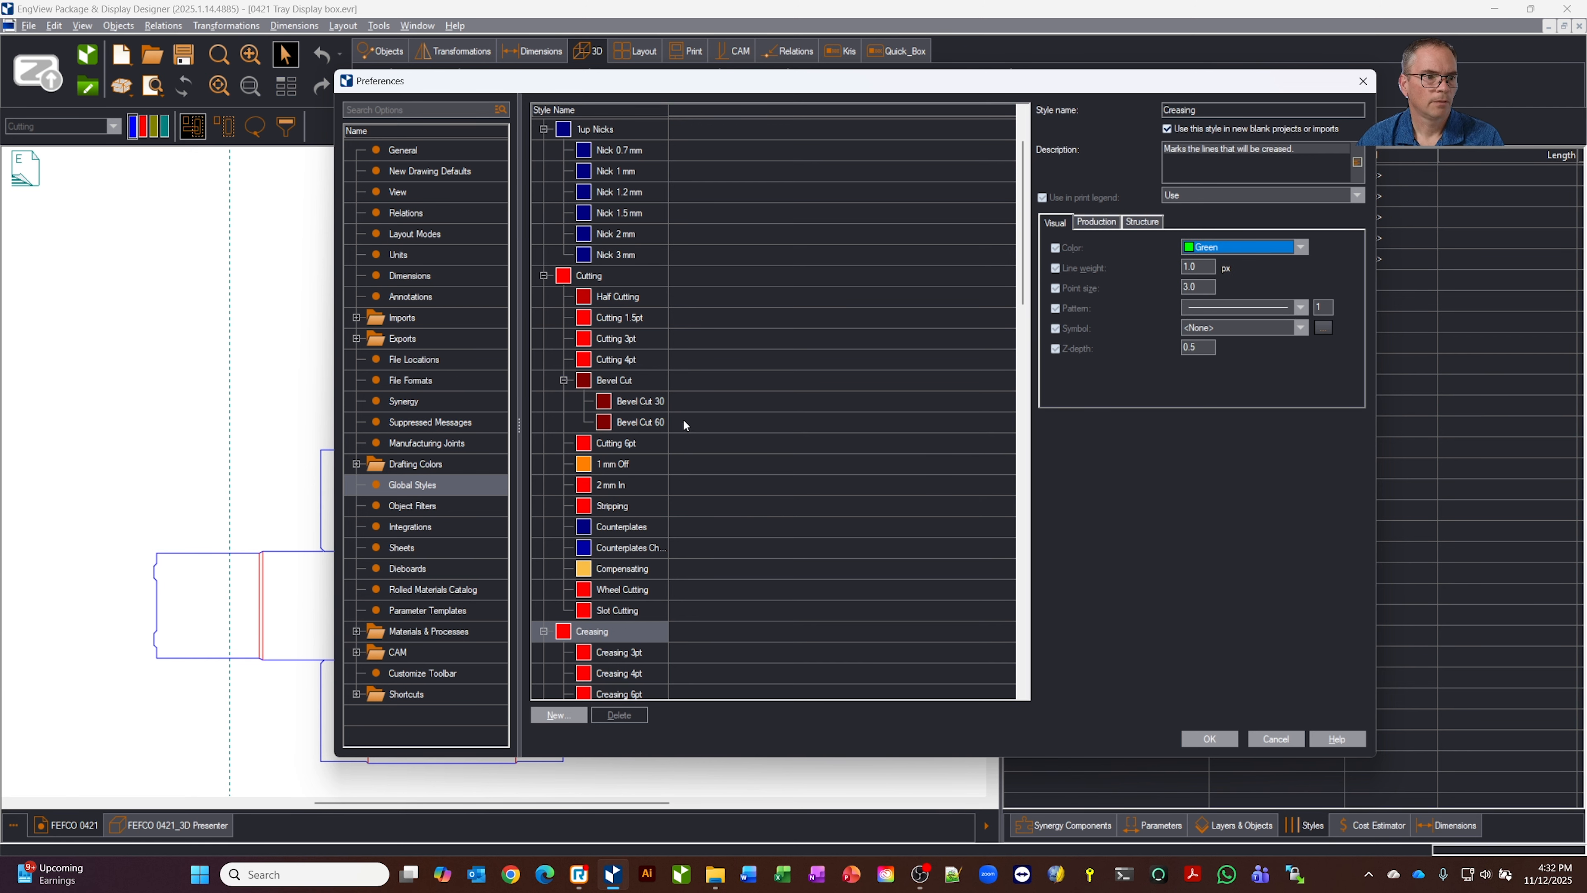
Examine the Perforating global style, its .5 inch and 1 inch variants, and the parent style's production settings
{"action": "scroll", "coordinate": [803, 423], "scroll_direction": "down", "scroll_amount": 5}
{"action": "scroll", "coordinate": [802, 431], "scroll_direction": "down", "scroll_amount": 2}
{"action": "left_click", "coordinate": [598, 424]}
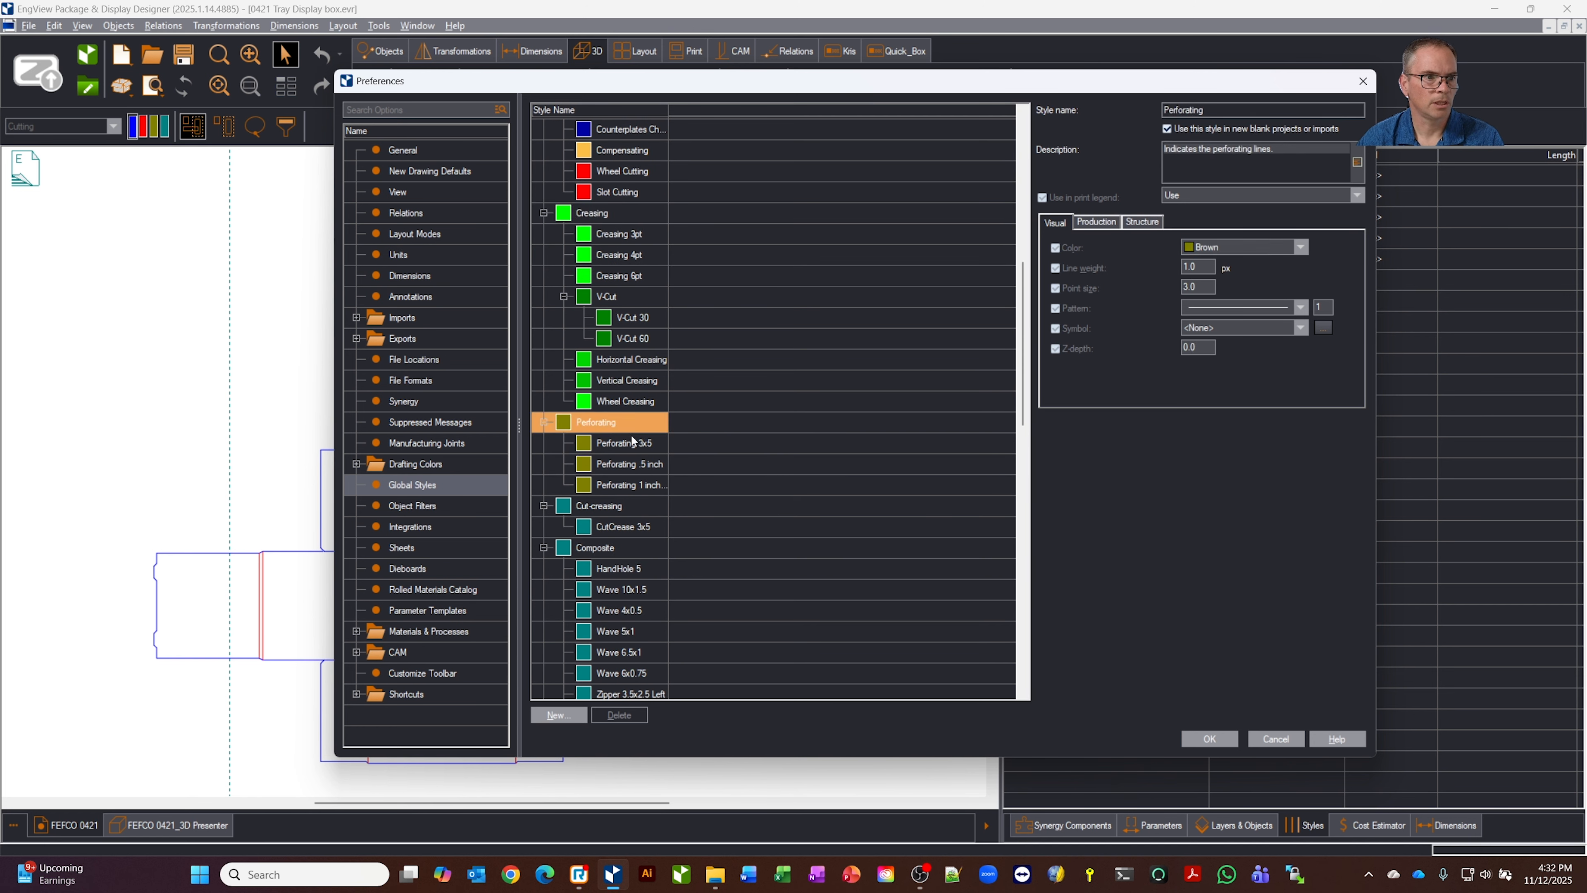
{"action": "left_click", "coordinate": [643, 466]}
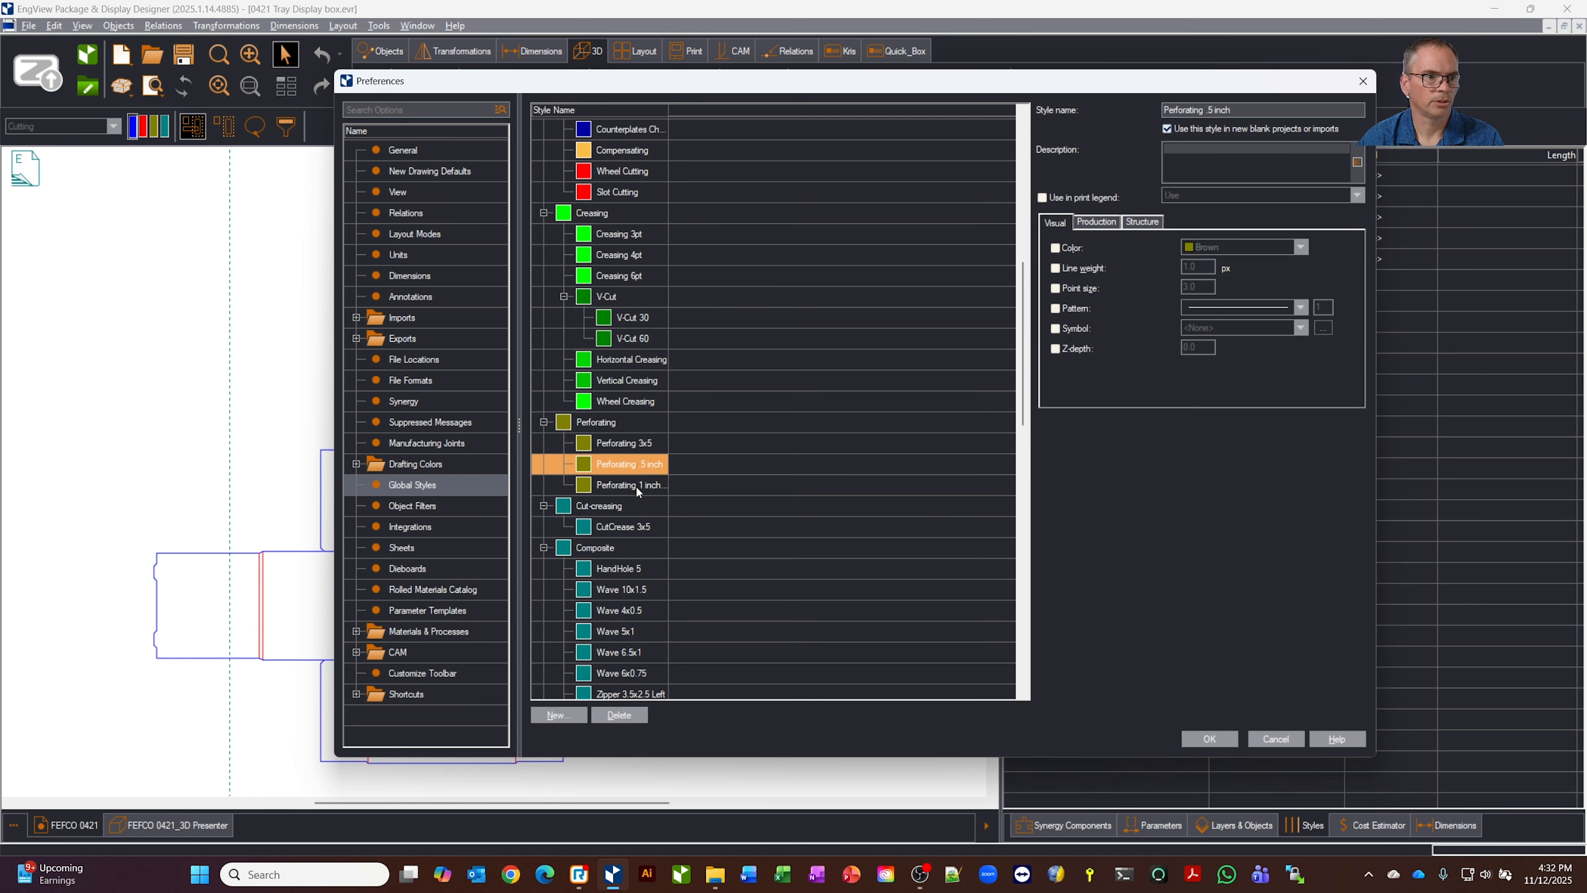
{"action": "left_click", "coordinate": [636, 486]}
{"action": "left_click", "coordinate": [626, 462]}
{"action": "left_click", "coordinate": [616, 424]}
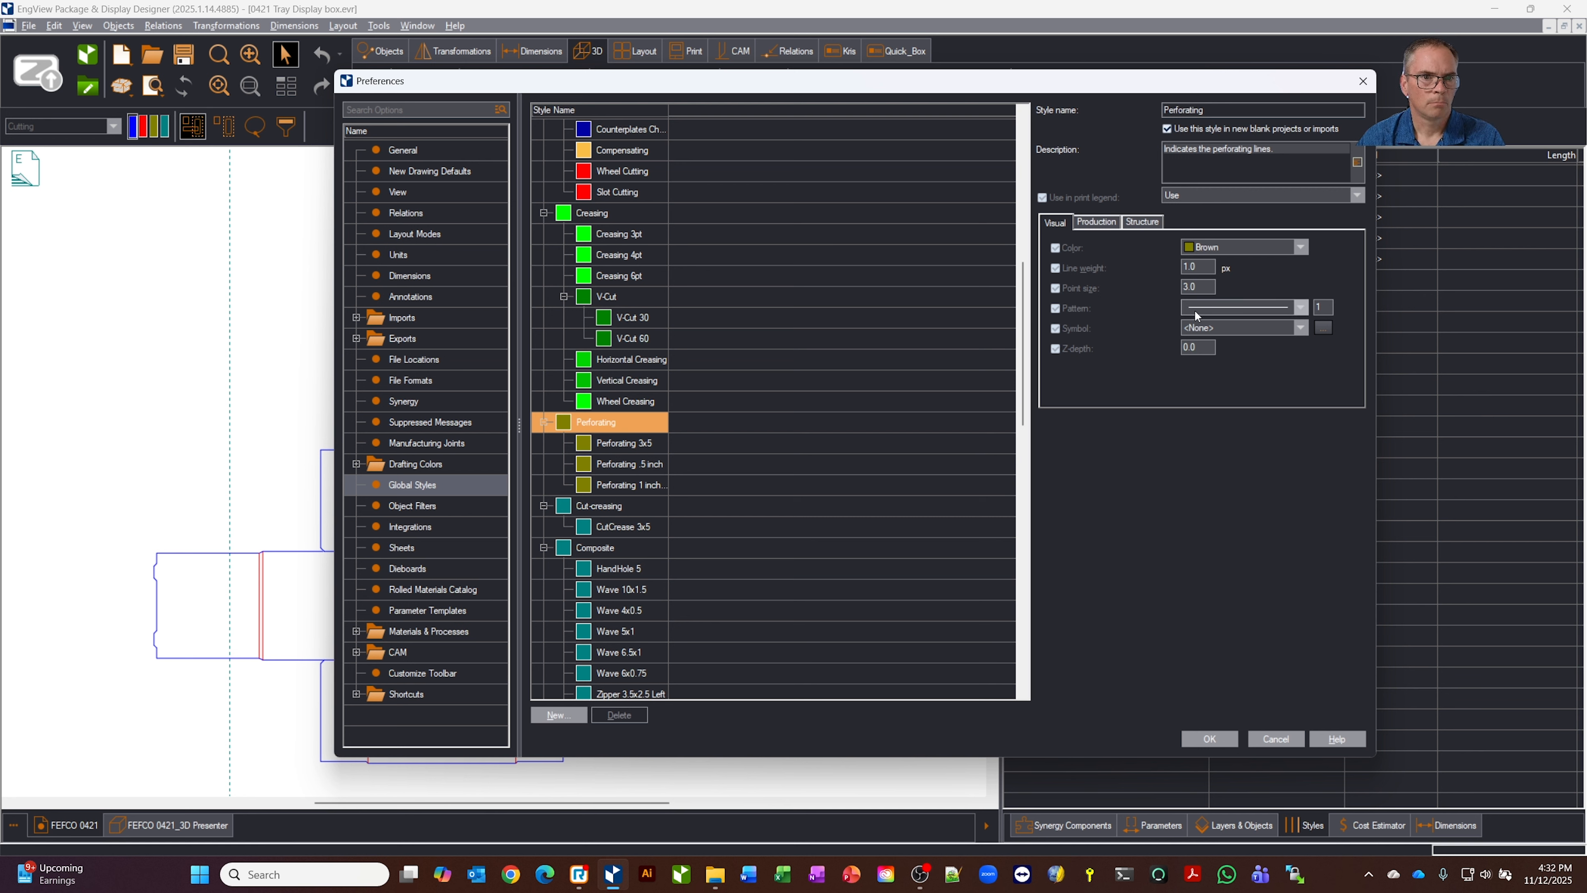
{"action": "left_click", "coordinate": [1105, 225]}
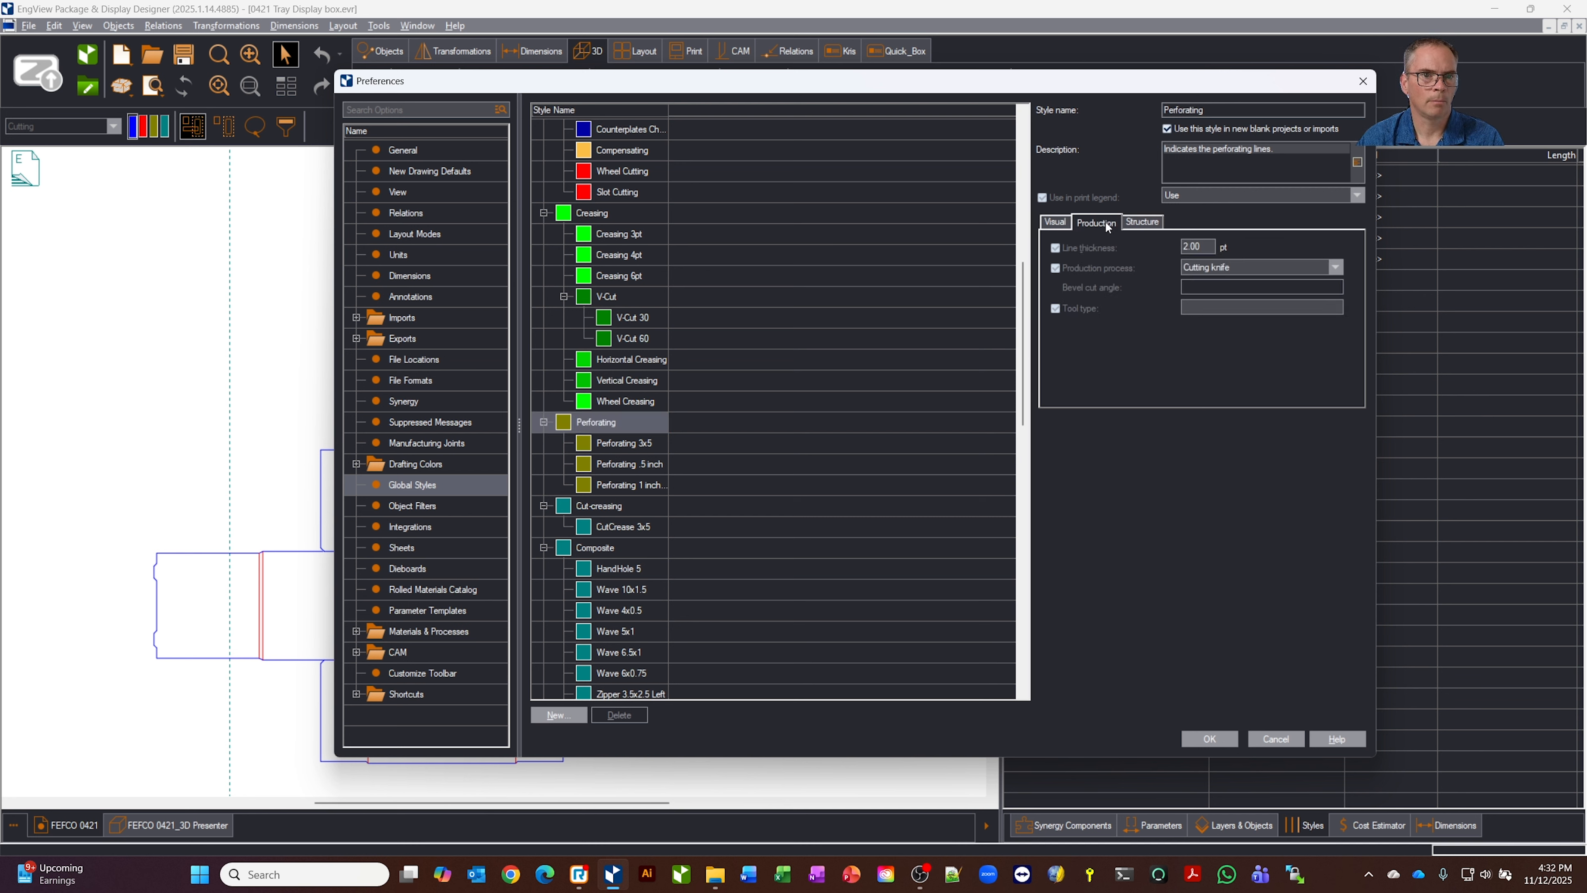
Check which production processes are available for the Perforating style and apply the global style preferences to the drawing
{"action": "left_click", "coordinate": [1241, 267]}
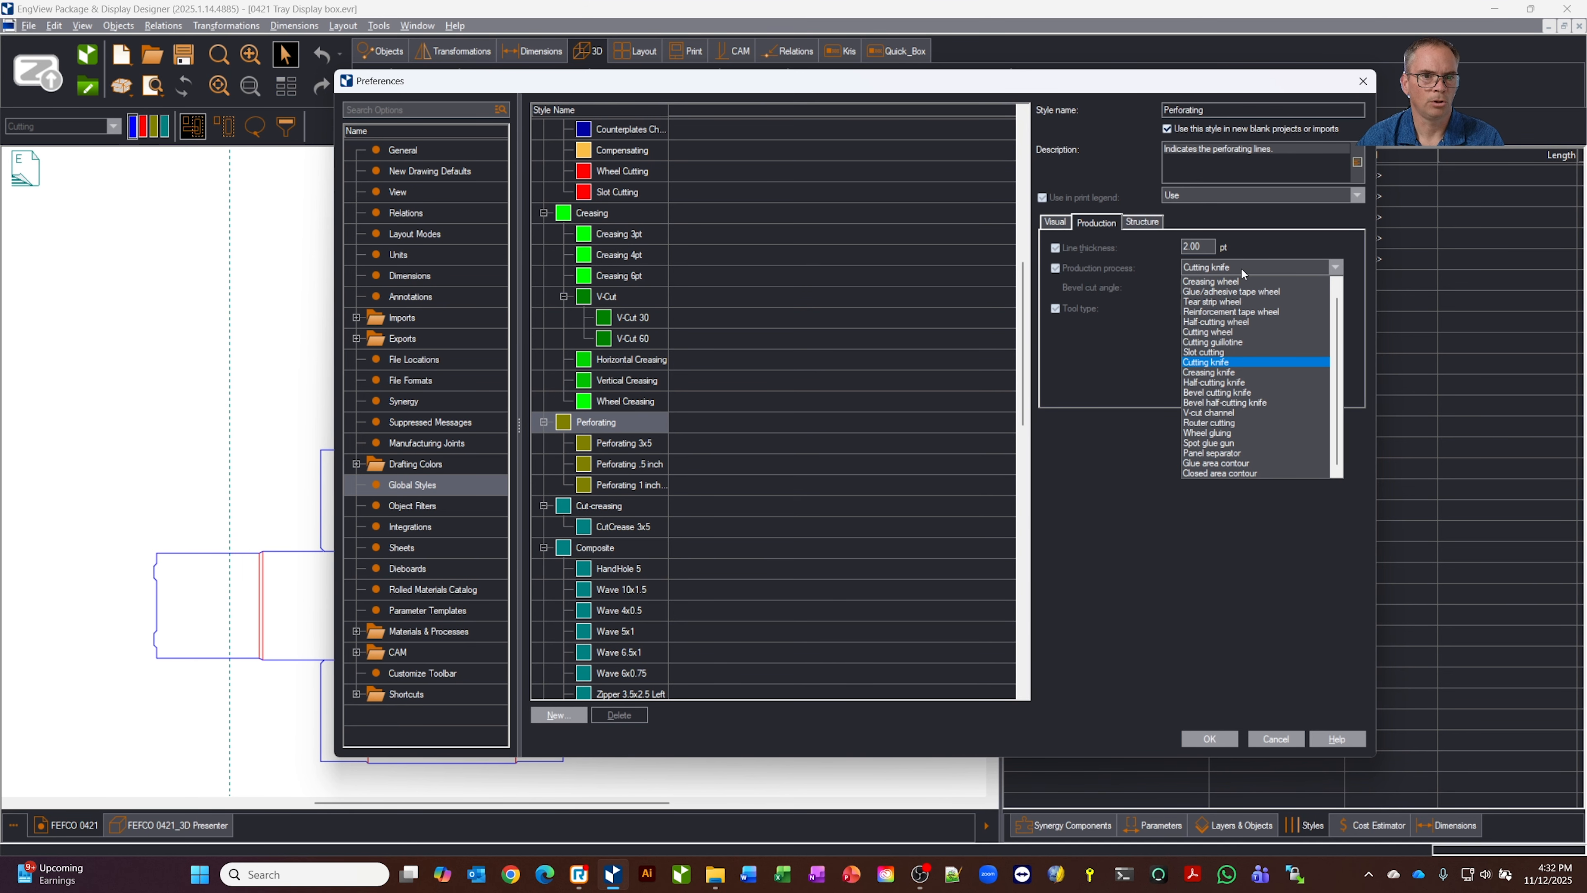
{"action": "left_click", "coordinate": [1243, 267]}
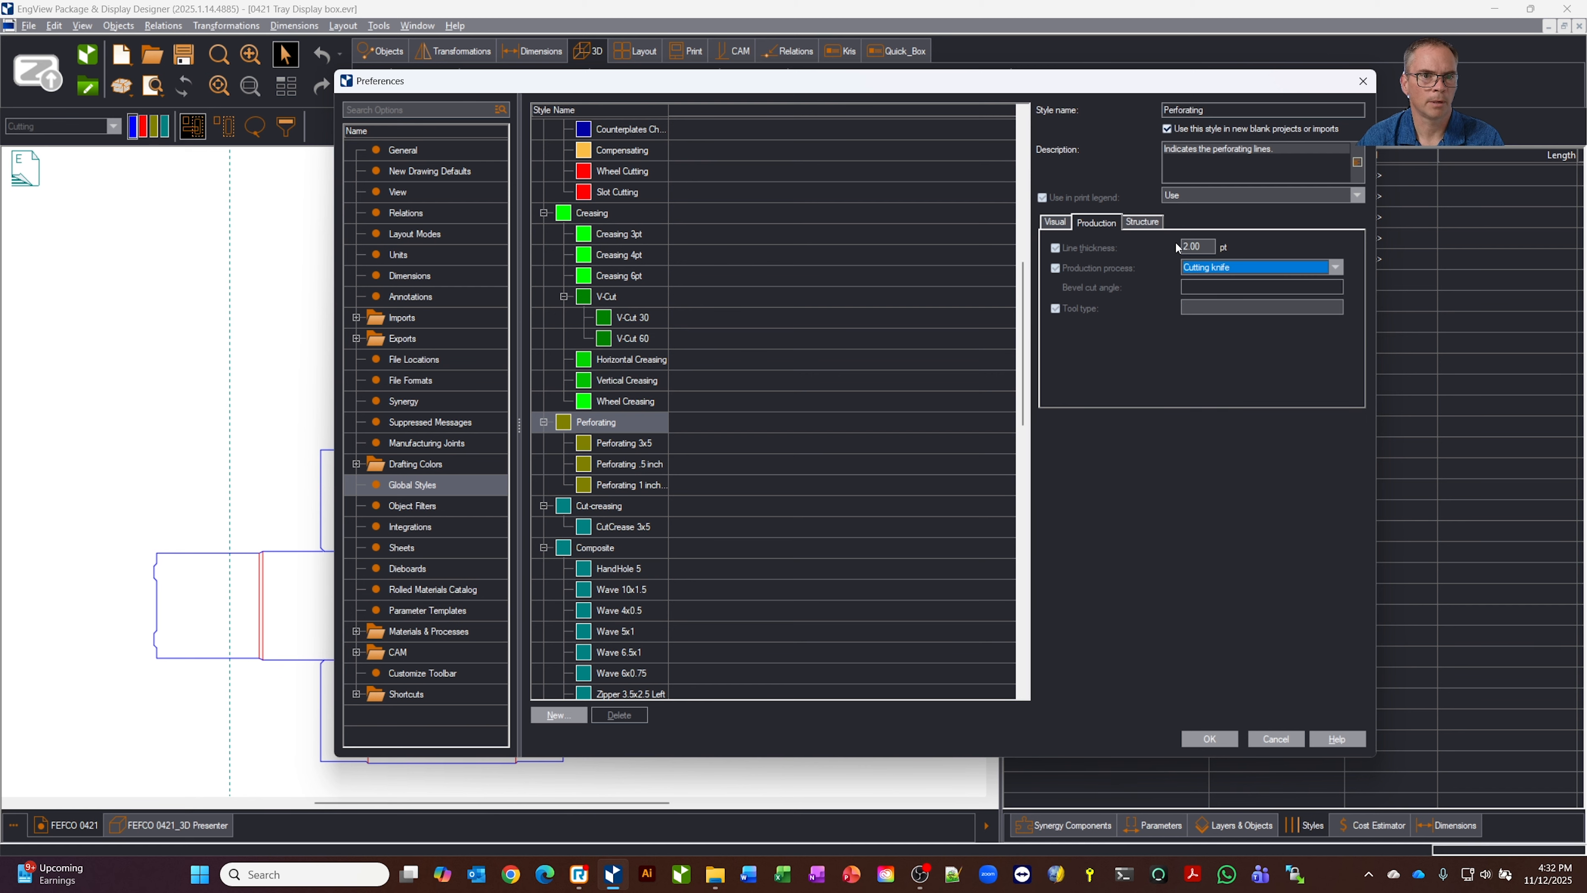
{"action": "left_click", "coordinate": [1198, 740]}
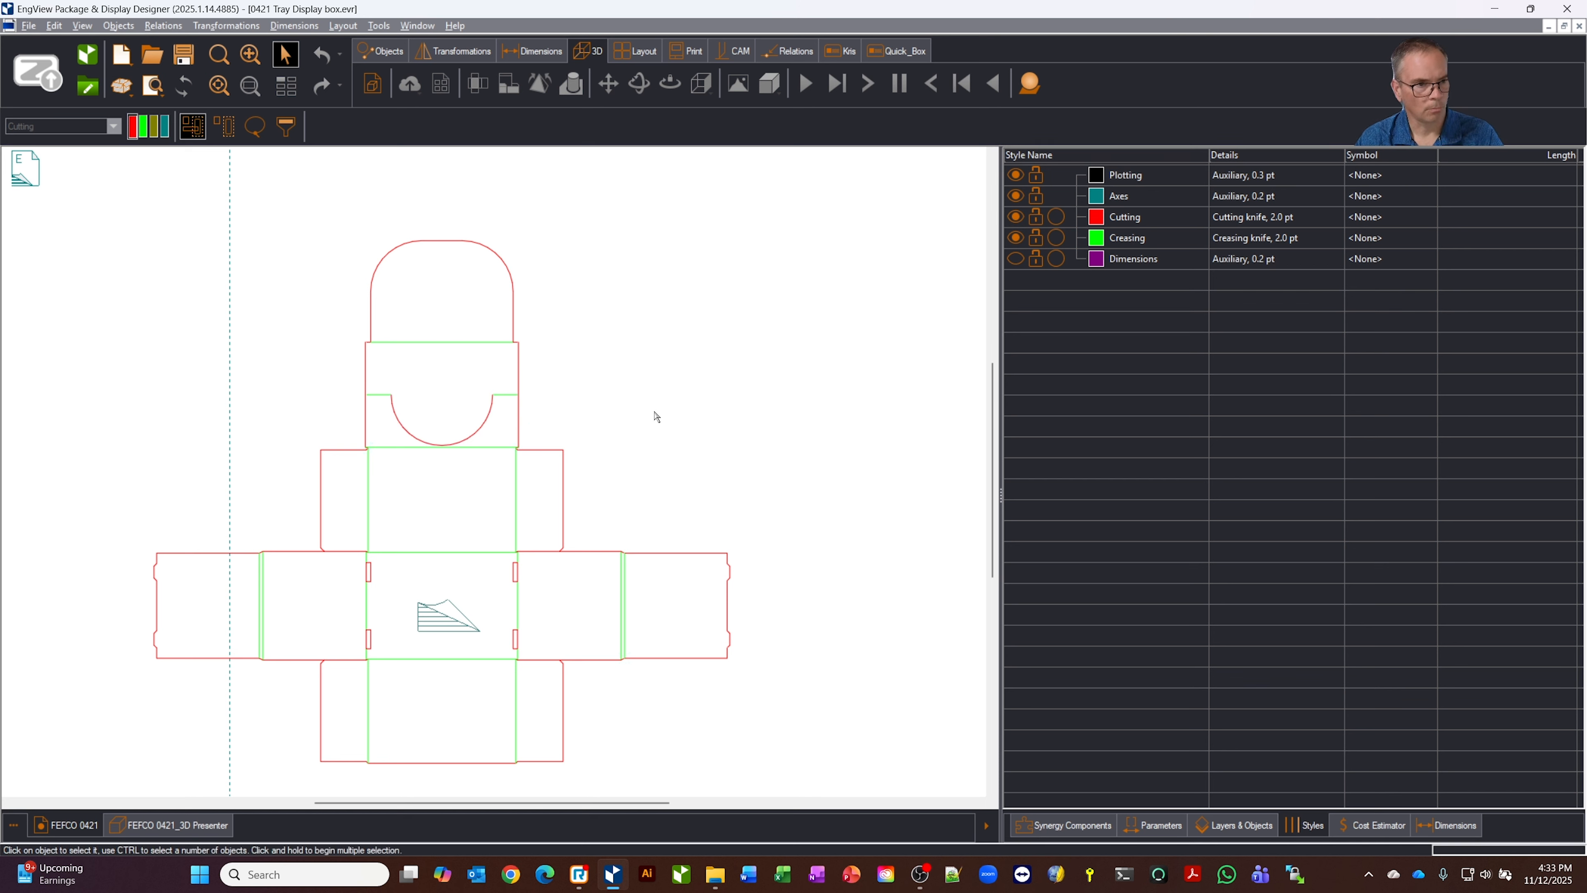
Assign the Perforating 1 inch cuts style to the semicircular cutting arc in the upper panel
{"action": "left_click", "coordinate": [483, 435]}
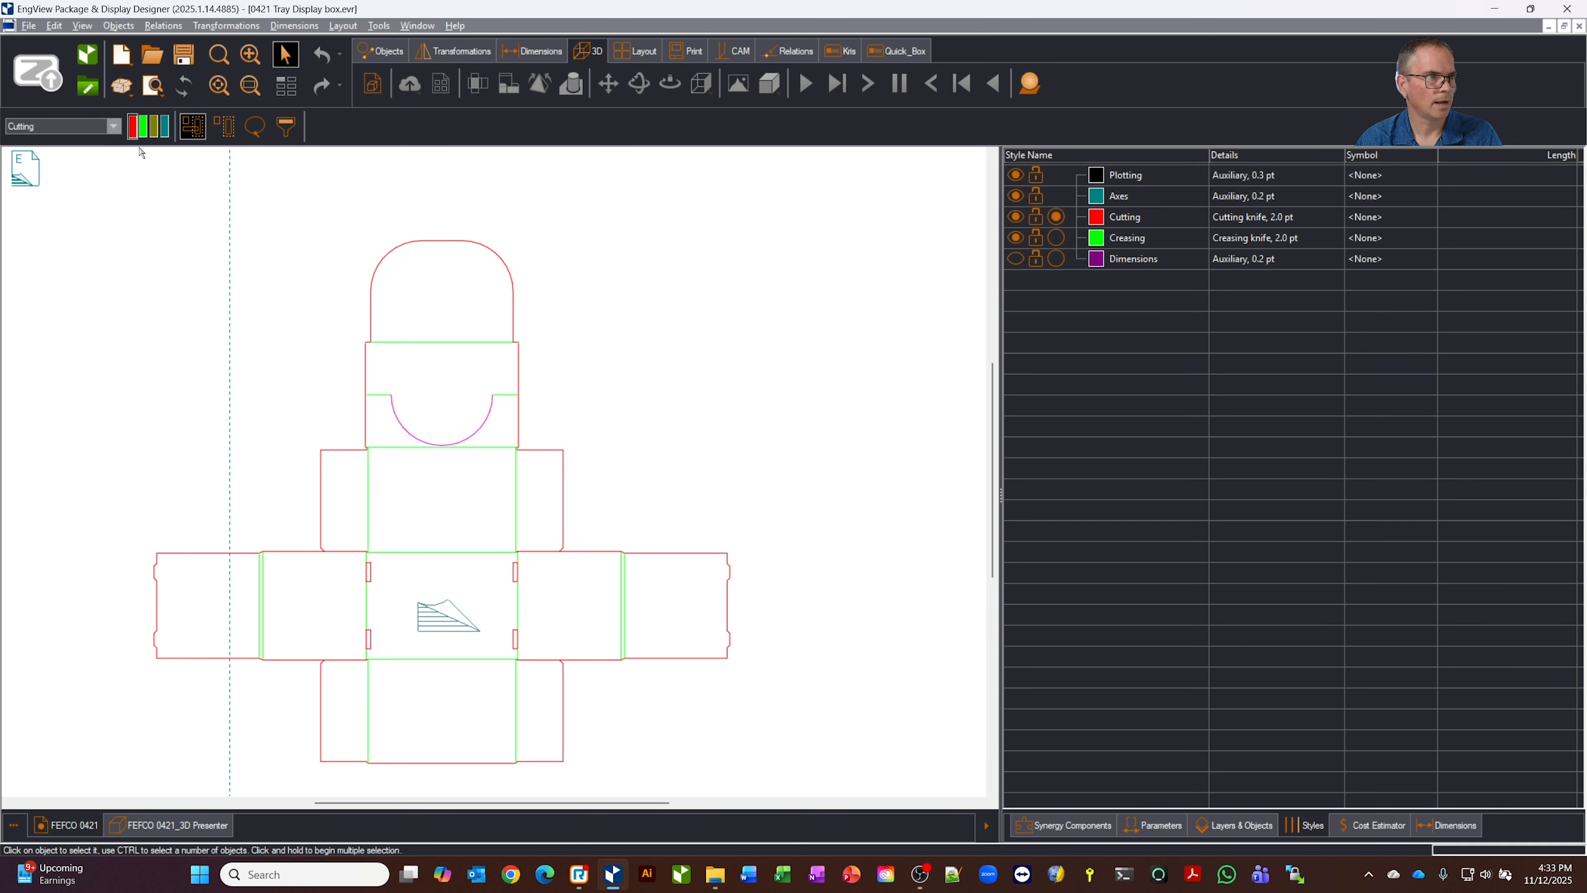
{"action": "left_click", "coordinate": [155, 132]}
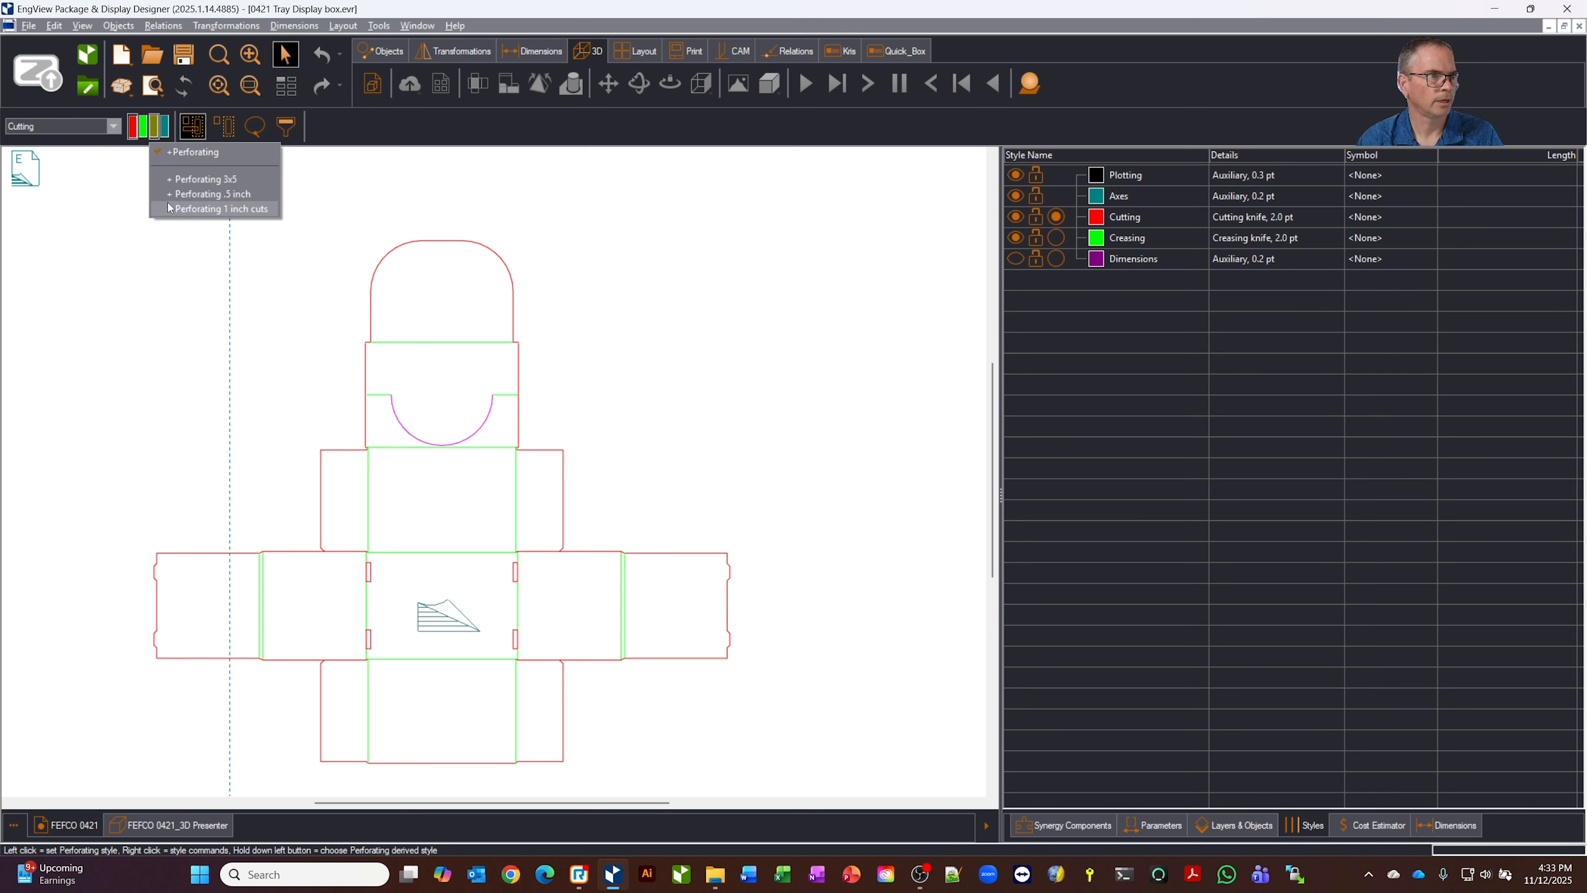
{"action": "left_click", "coordinate": [216, 208]}
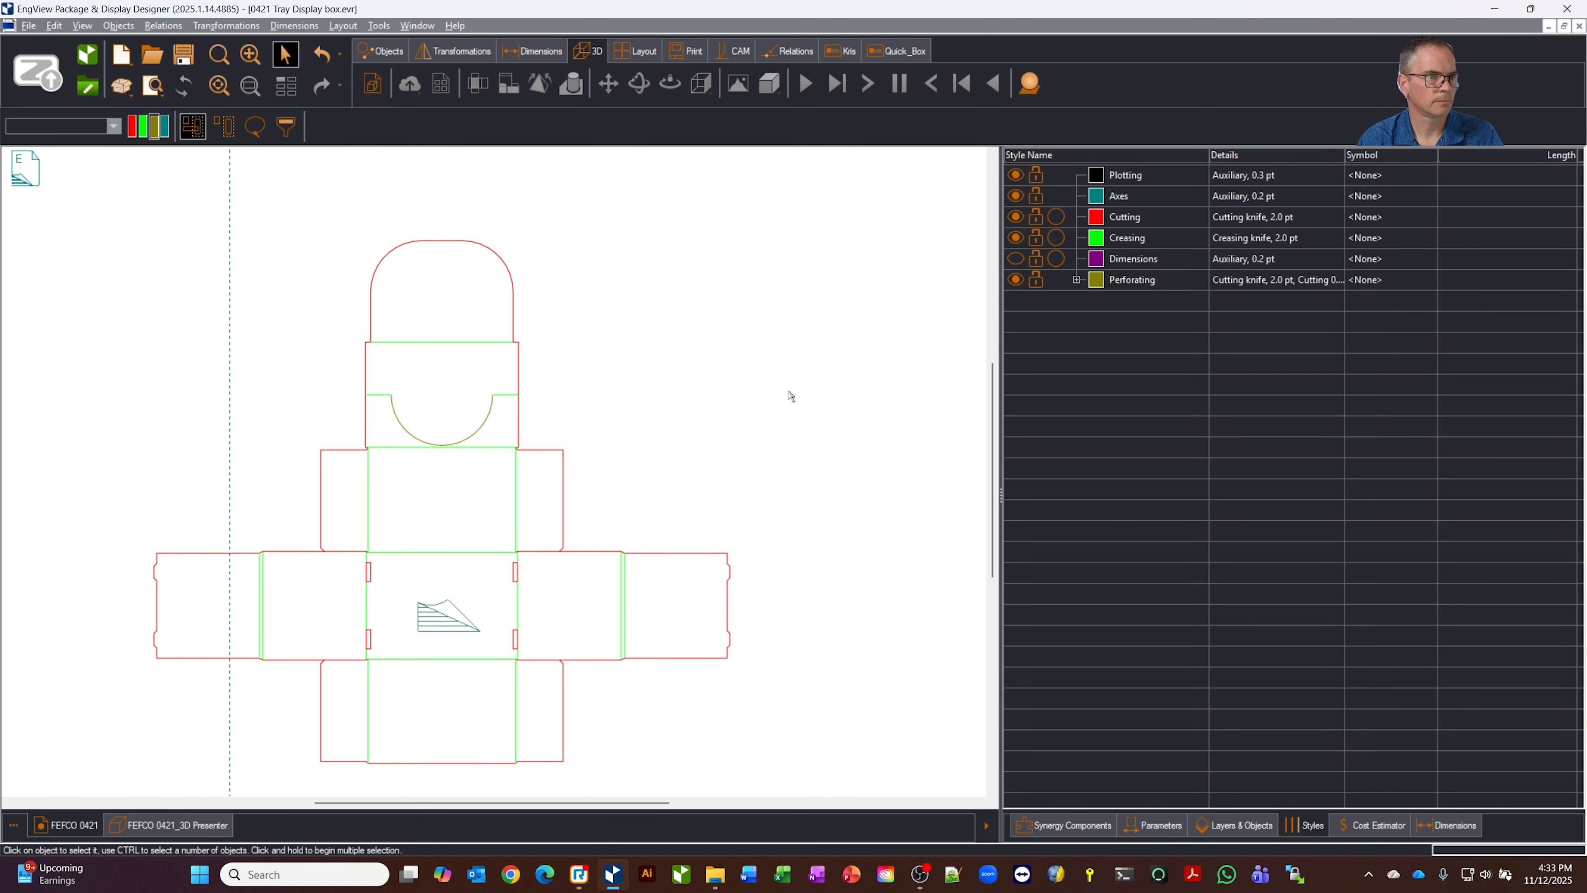
Expand the Perforating style and switch the visibility of the parent and its 1 inch variant off and back on
{"action": "left_click", "coordinate": [1076, 280]}
{"action": "left_click", "coordinate": [1019, 280]}
{"action": "left_click", "coordinate": [1014, 300]}
{"action": "left_click", "coordinate": [1013, 300]}
{"action": "left_click", "coordinate": [1014, 300]}
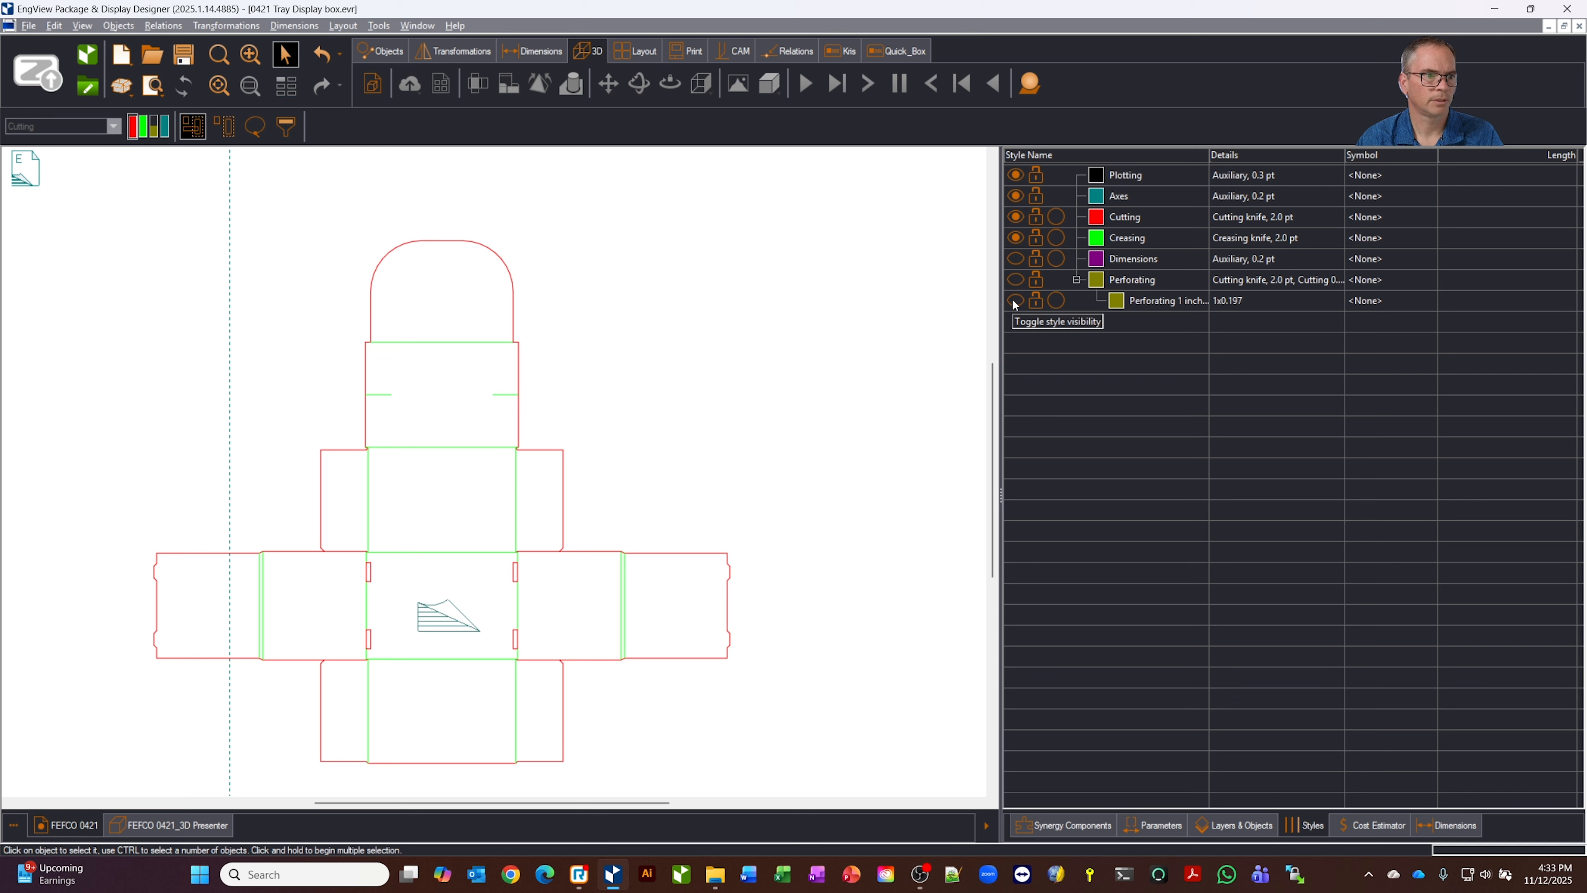
{"action": "left_click", "coordinate": [1013, 300]}
{"action": "left_click", "coordinate": [1018, 283]}
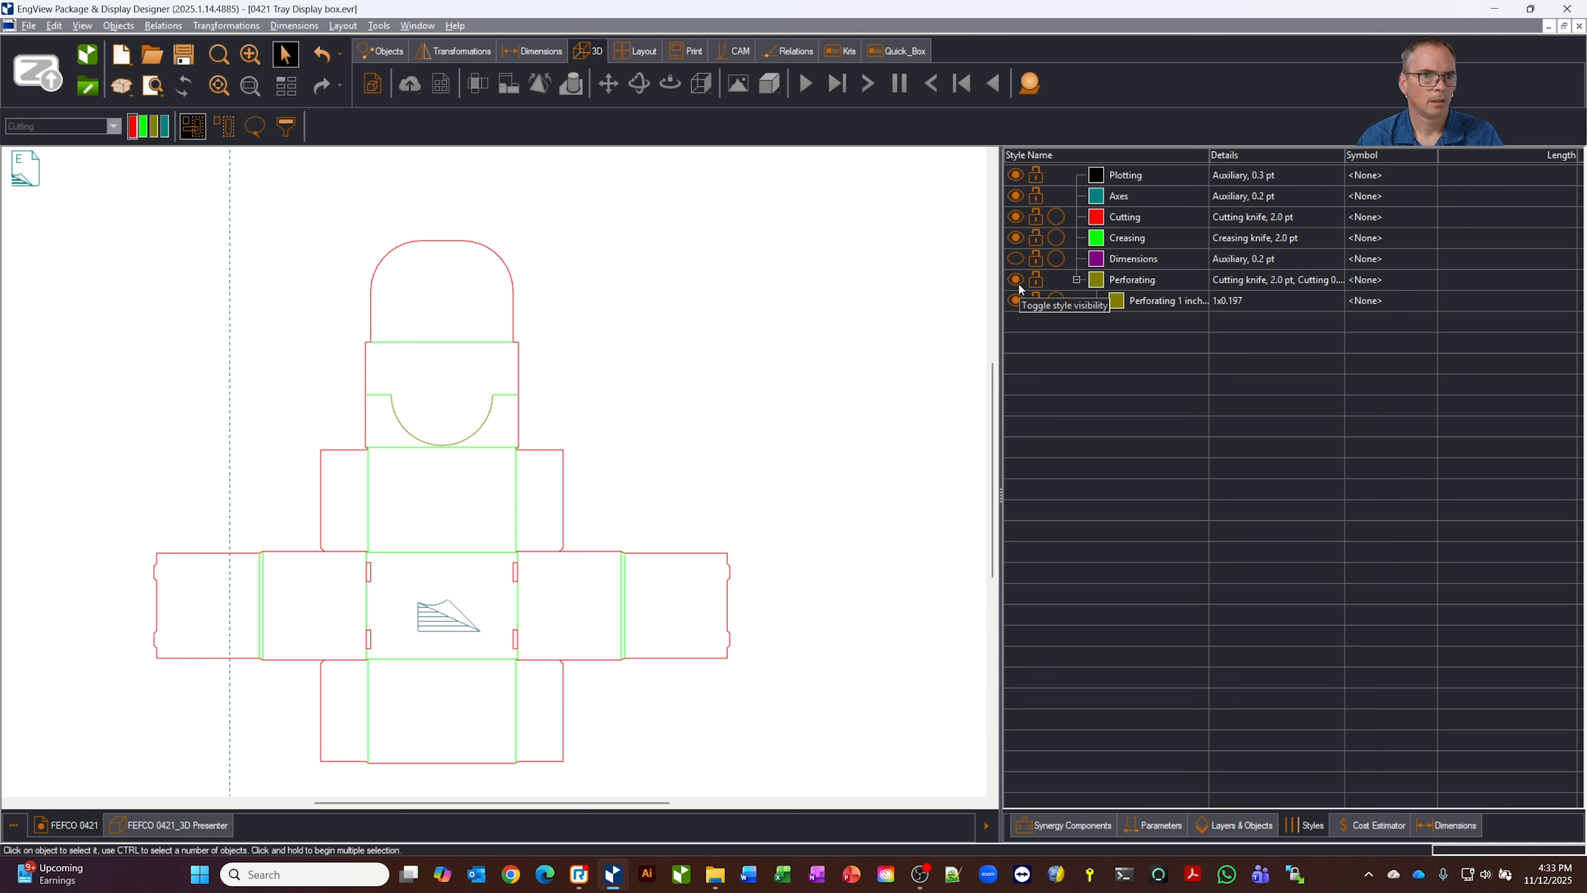
Select the vertical crease along the right edge of the panel below the perforated arc and add the Engraving style to the drawing
{"action": "left_click", "coordinate": [518, 513]}
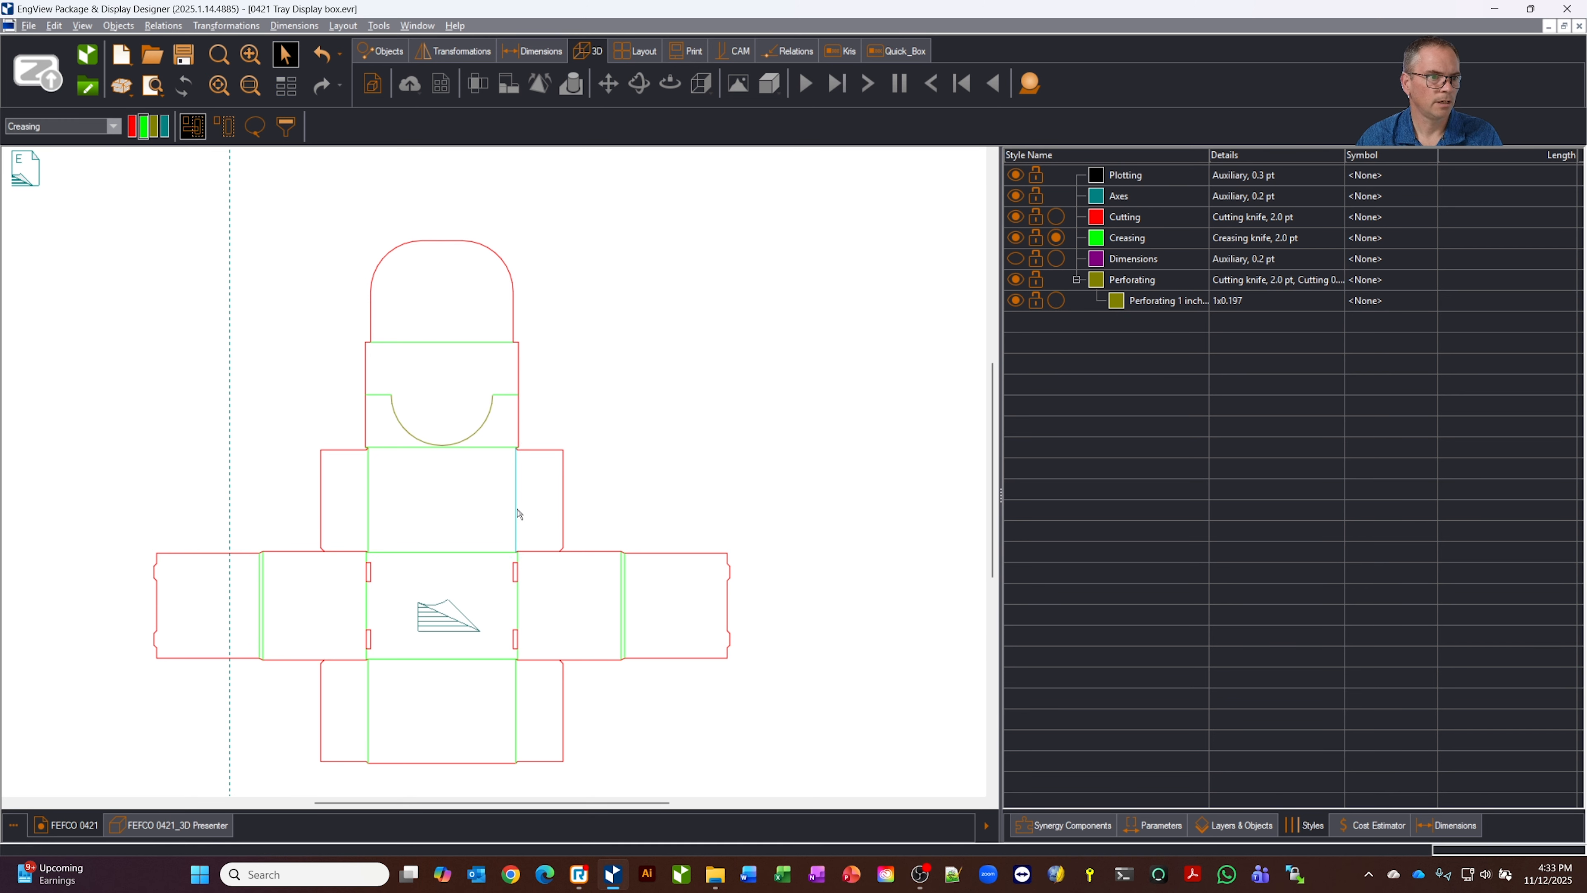
{"action": "left_click", "coordinate": [148, 134]}
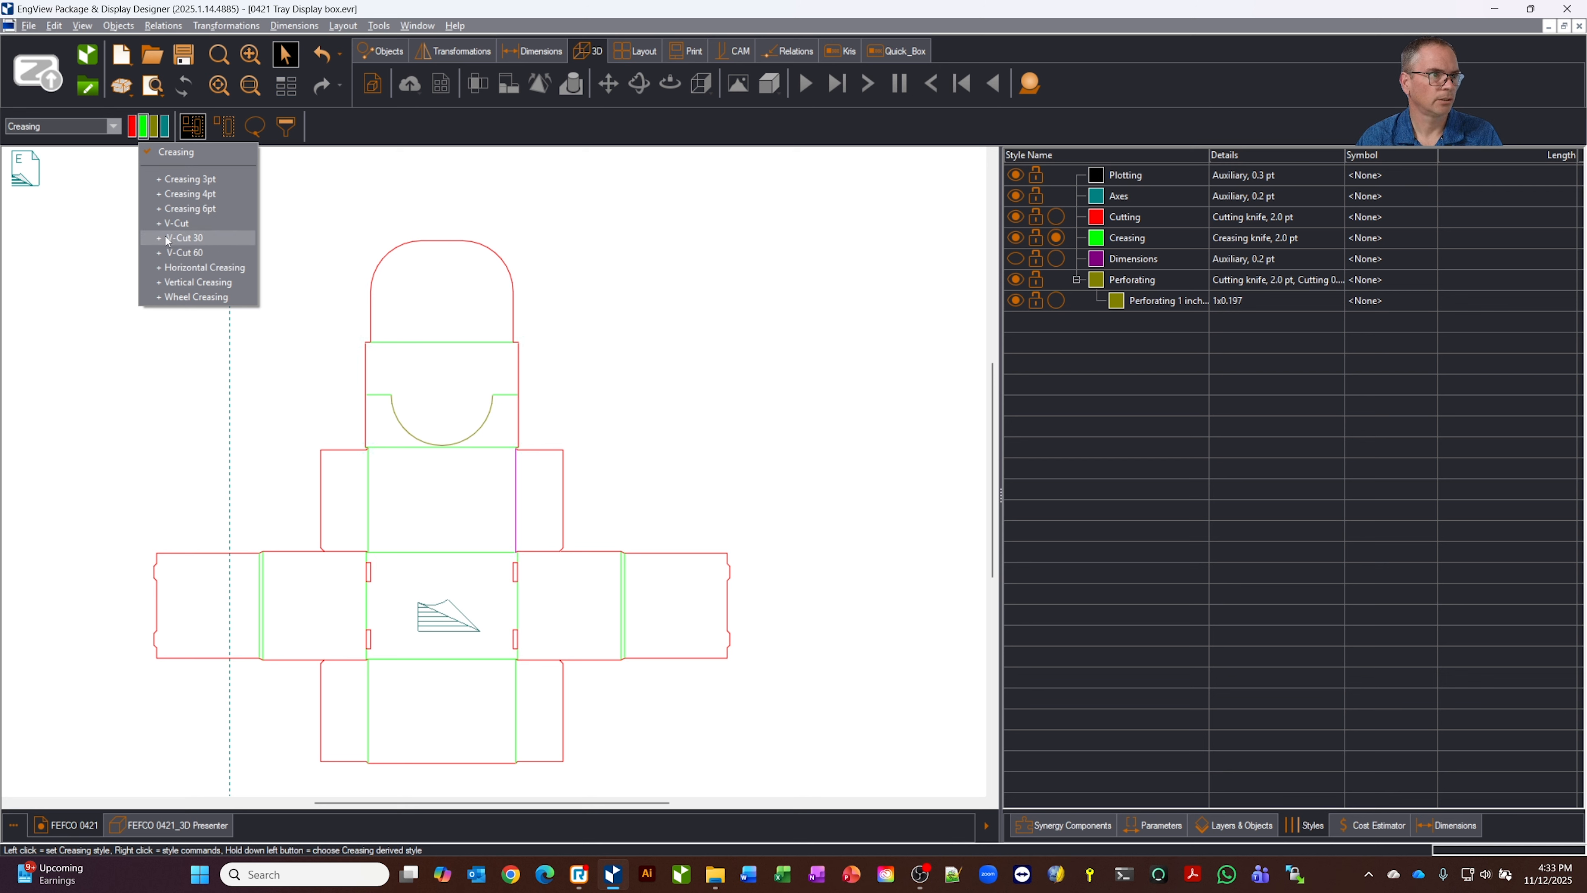
{"action": "left_click", "coordinate": [175, 152]}
{"action": "left_click", "coordinate": [113, 126]}
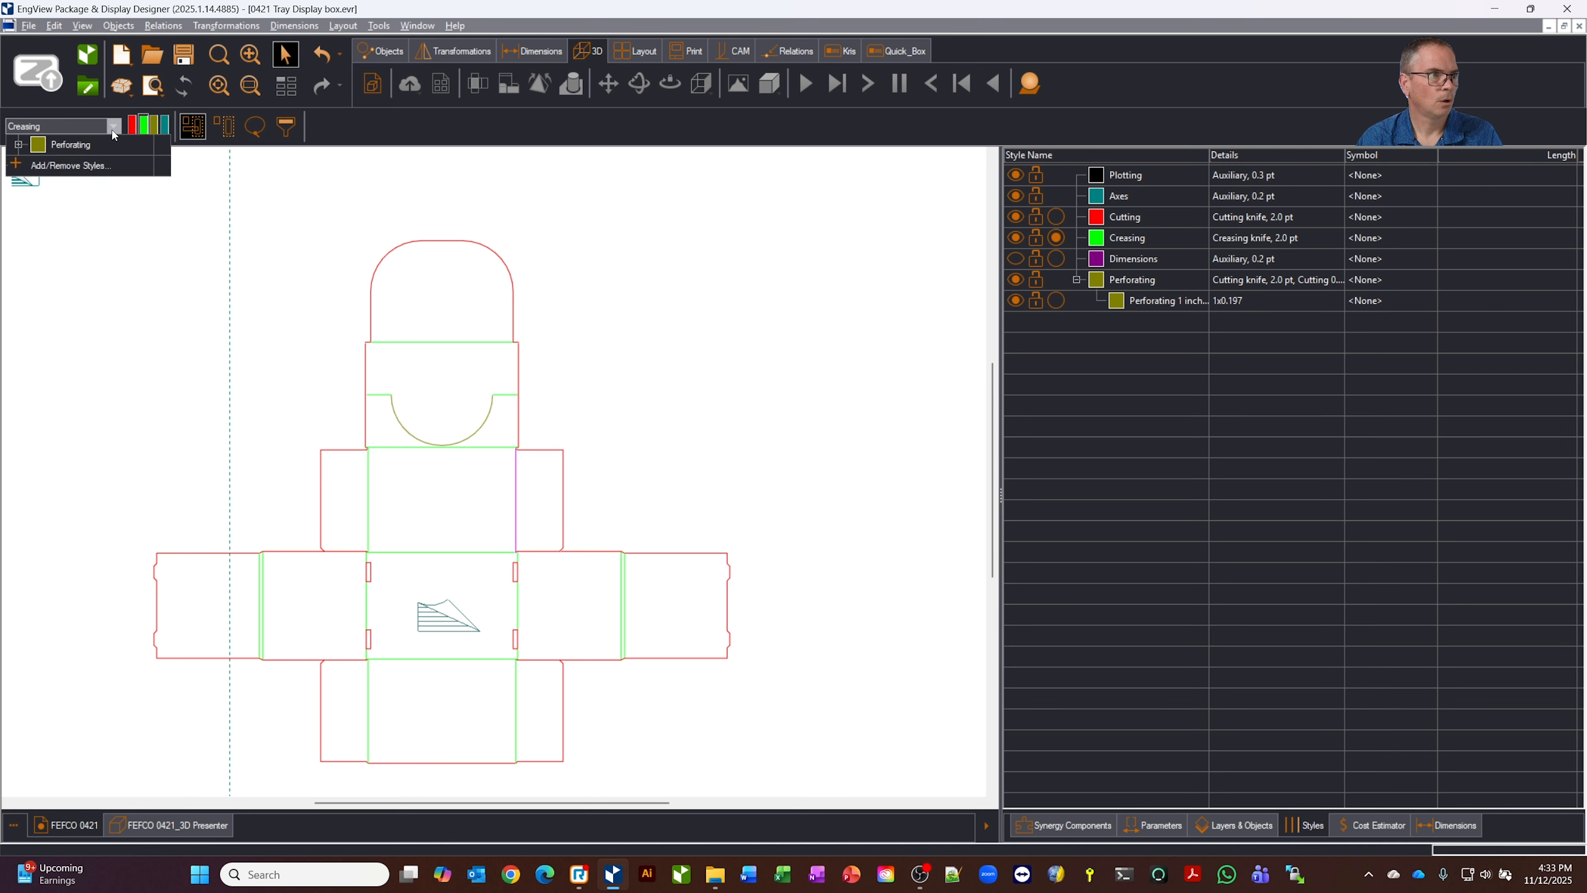
{"action": "left_click", "coordinate": [69, 275]}
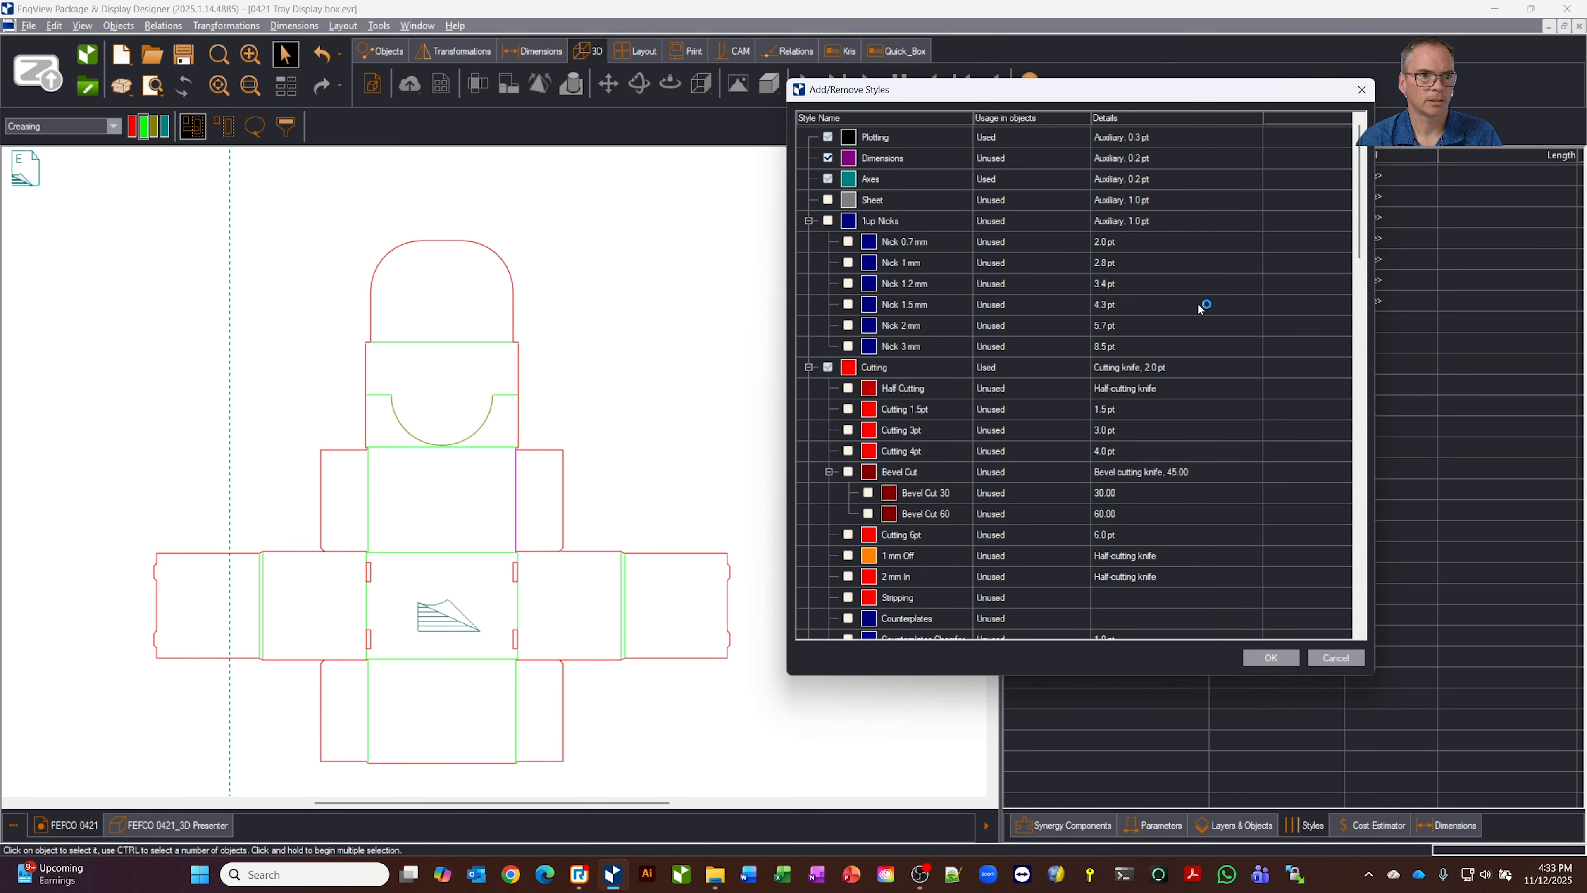
{"action": "scroll", "coordinate": [1219, 407], "scroll_direction": "down", "scroll_amount": 7}
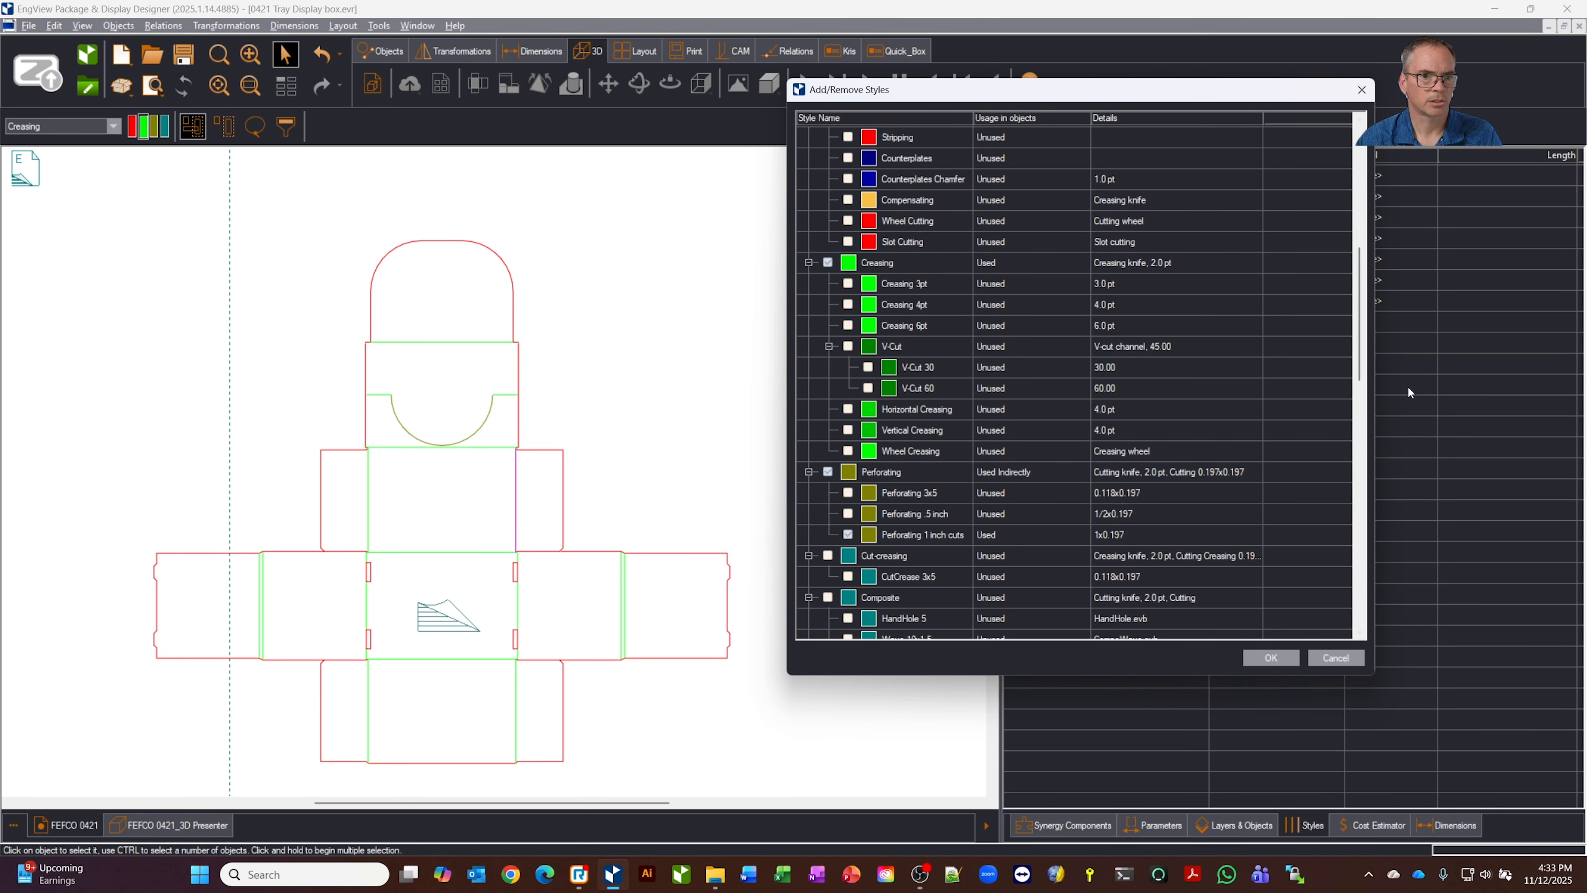
{"action": "left_click_drag", "start_coordinate": [1361, 423], "coordinate": [1359, 586]}
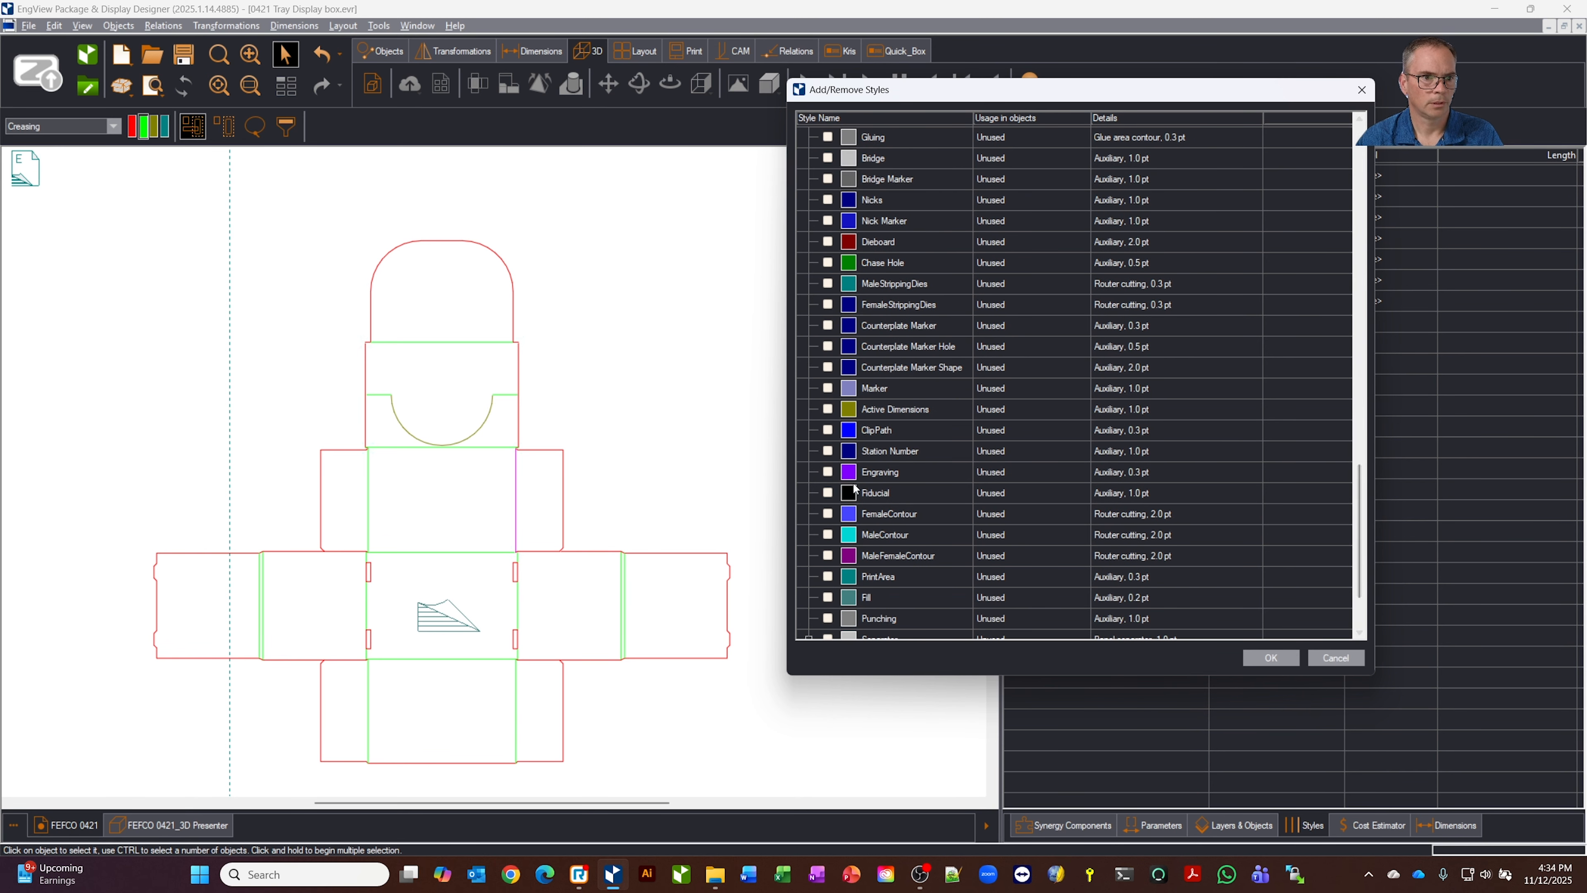
{"action": "left_click", "coordinate": [1246, 659]}
Assign the Engraving style to the selected vertical crease and deselect it
{"action": "left_click", "coordinate": [110, 127]}
{"action": "left_click", "coordinate": [110, 126]}
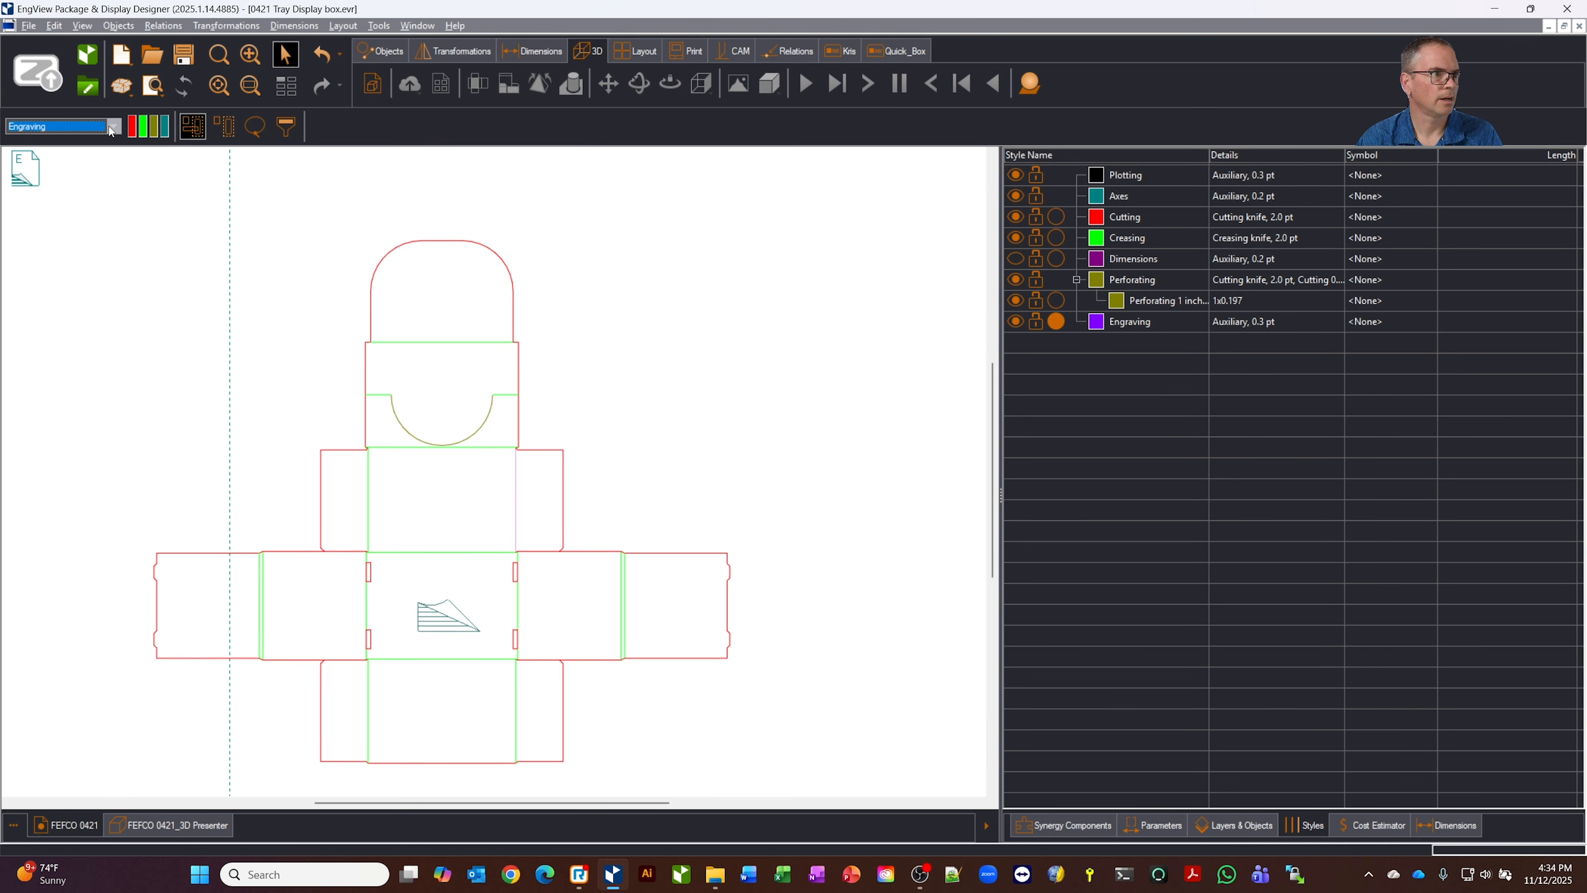
{"action": "left_click", "coordinate": [672, 367]}
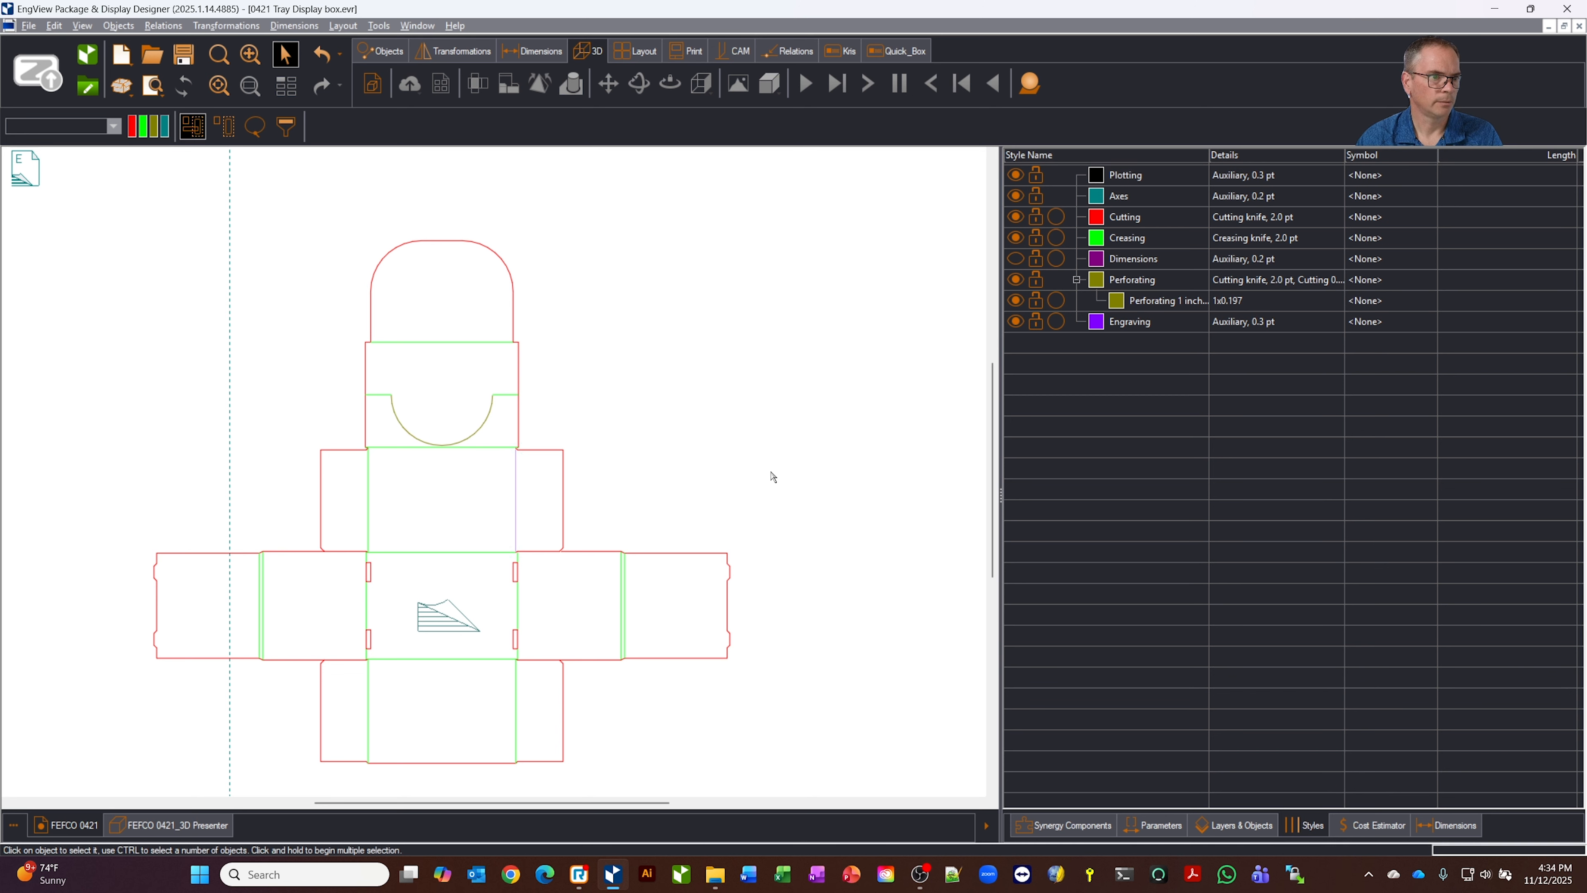
Assign the V-Cut creasing style to the vertical crease beside the right flap and remove the drawing's unused styles
{"action": "left_click", "coordinate": [519, 518]}
{"action": "left_click_drag", "start_coordinate": [143, 126], "coordinate": [170, 238]}
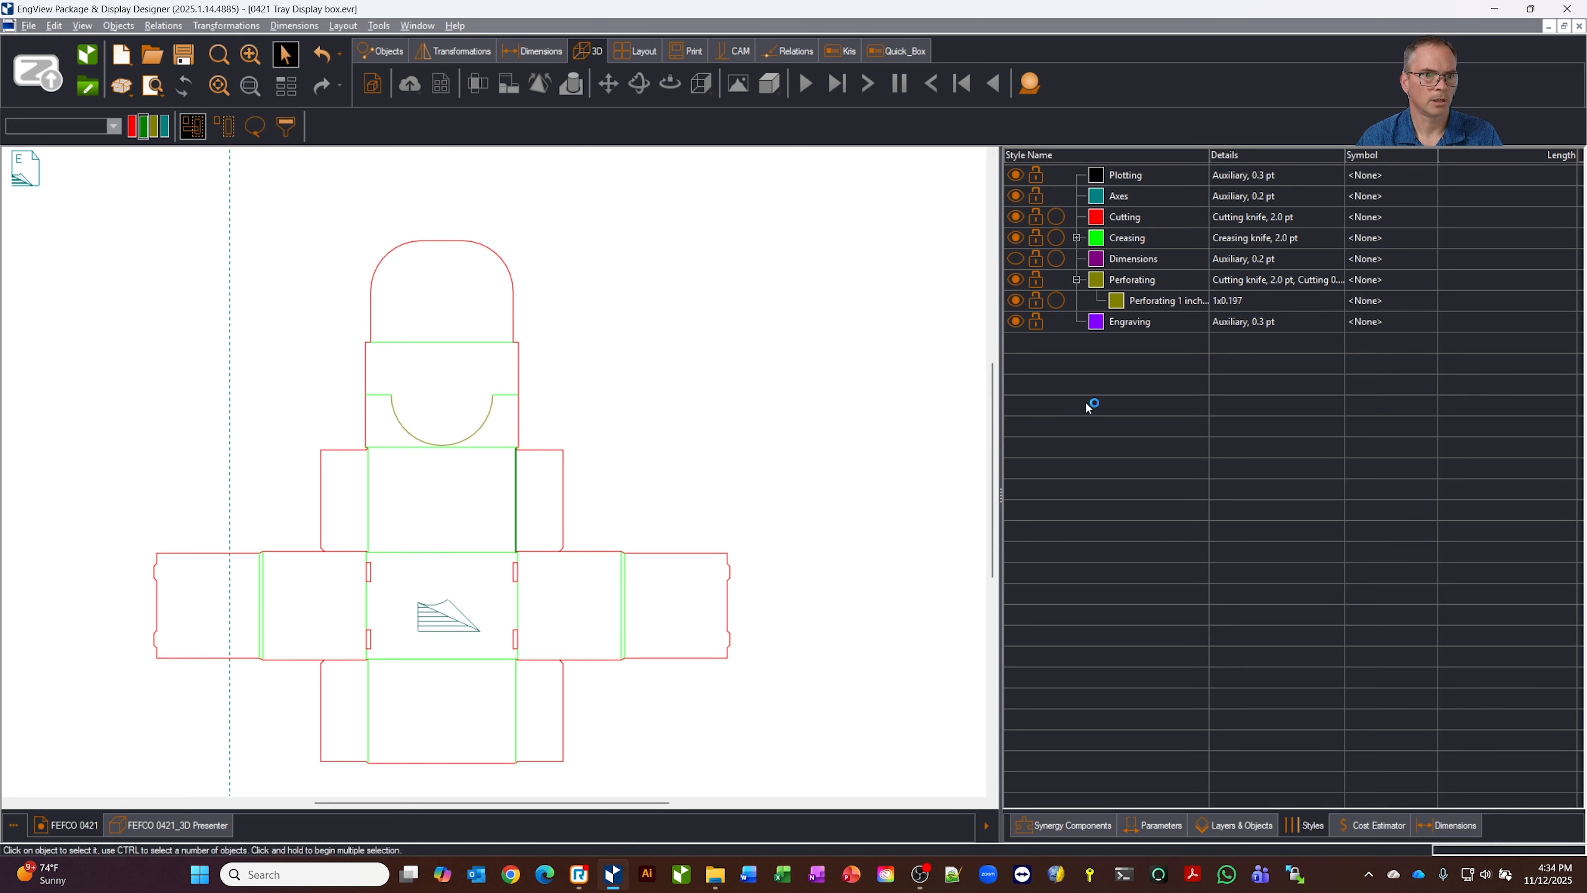
{"action": "right_click", "coordinate": [1095, 382]}
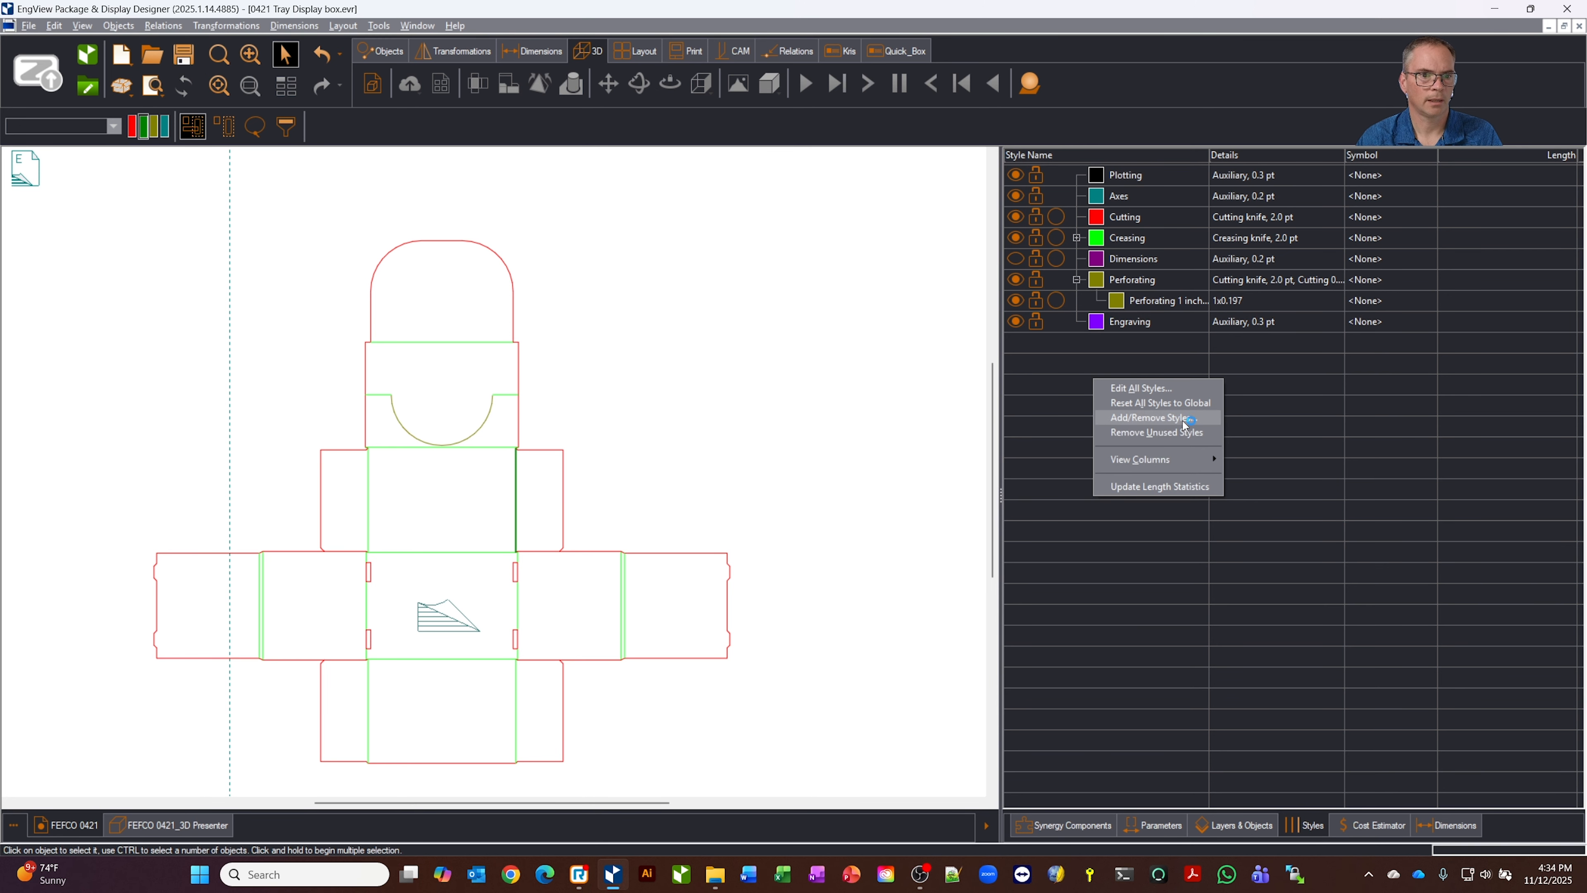
{"action": "left_click", "coordinate": [1168, 433]}
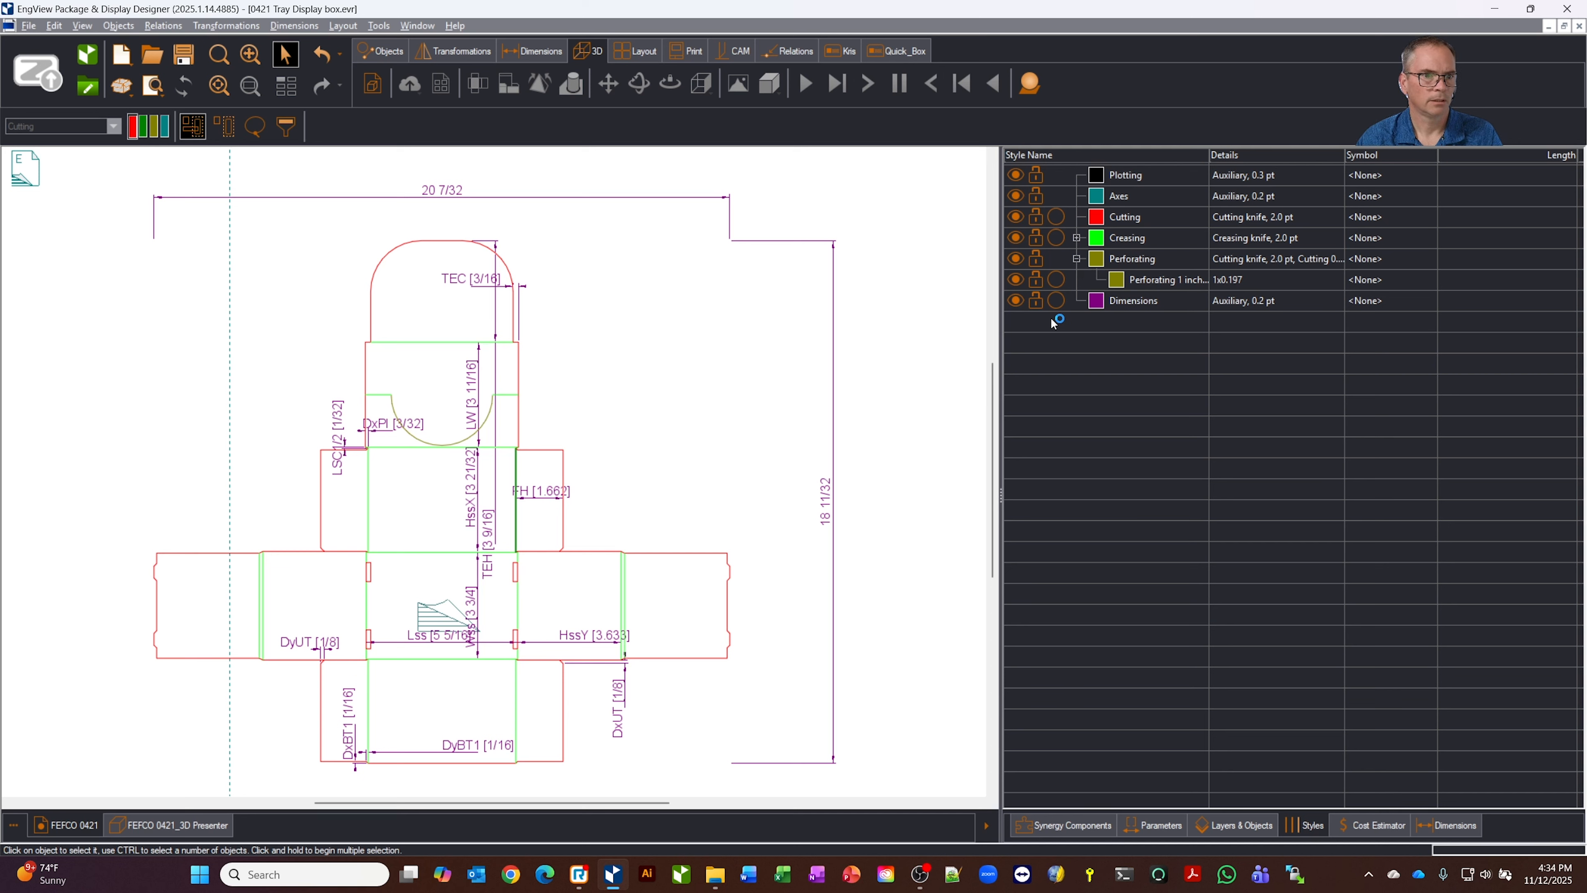
Hide the Dimensions style in the drawing
{"action": "left_click", "coordinate": [1019, 302]}
{"action": "left_click", "coordinate": [1018, 303]}
{"action": "left_click", "coordinate": [1018, 302]}
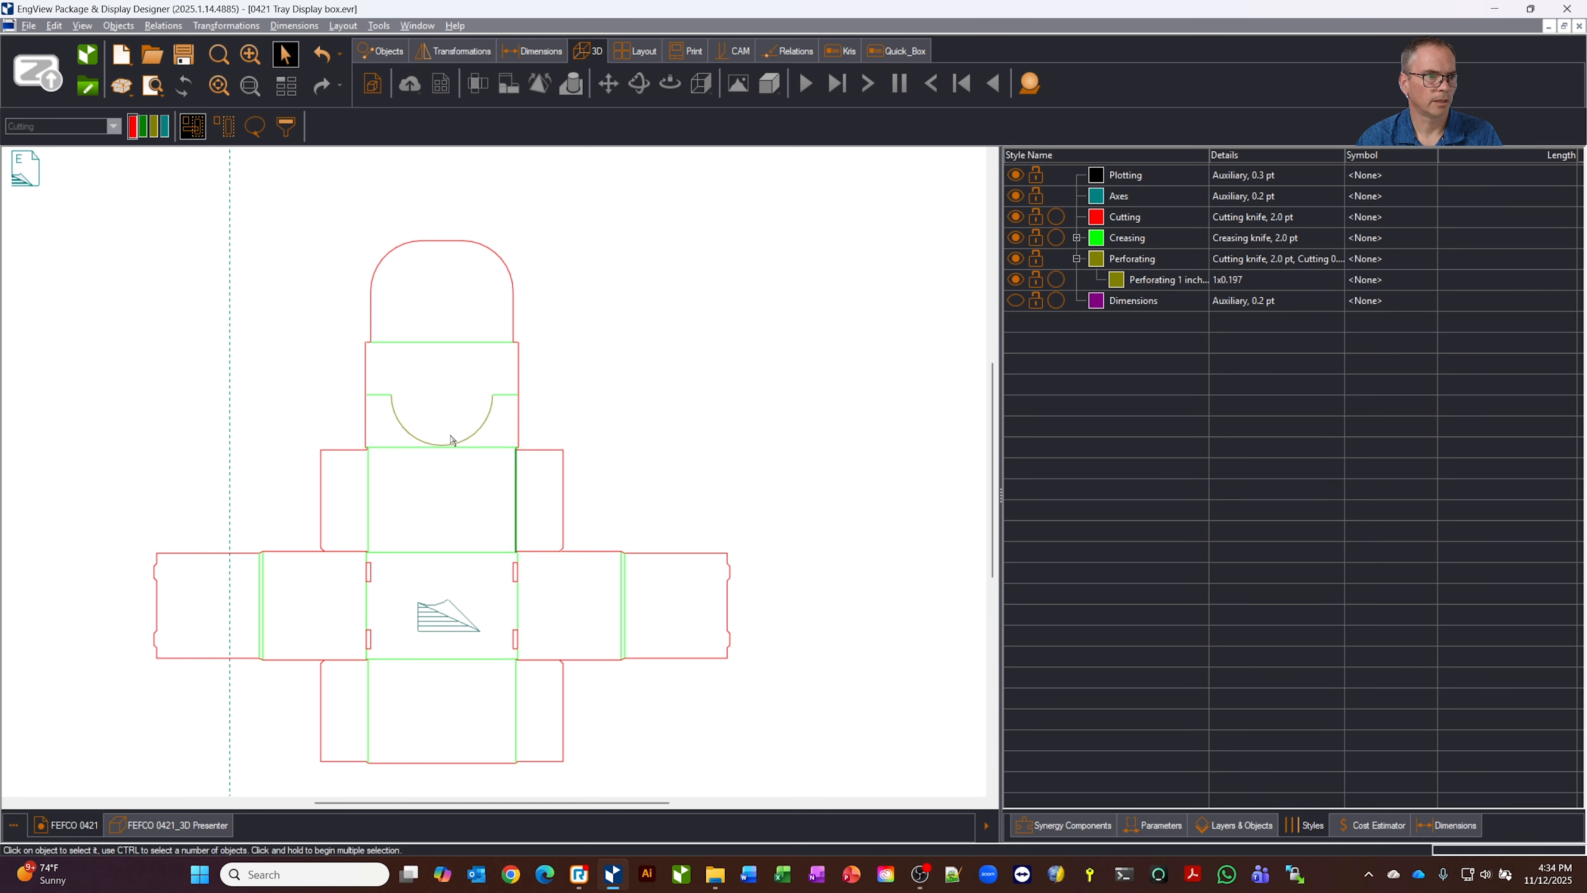
Show the 3D presentation in its flat Initial State and examine the perforated arc and creases from several angles
{"action": "left_click", "coordinate": [153, 825]}
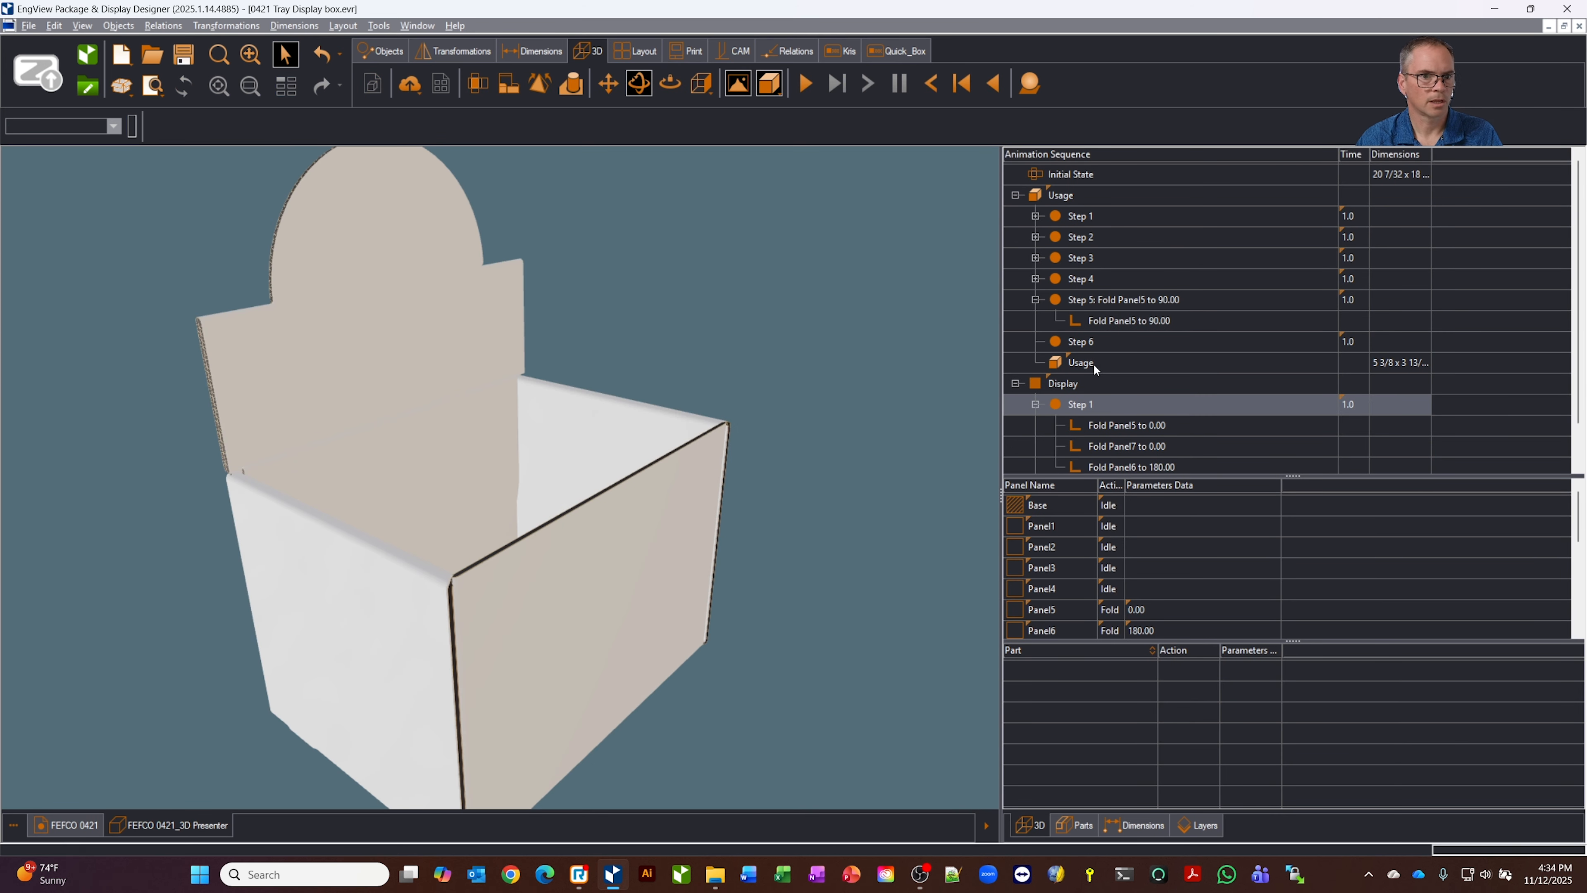
{"action": "left_click", "coordinate": [1094, 175]}
{"action": "left_click_drag", "start_coordinate": [806, 262], "coordinate": [686, 478]}
{"action": "middle_click_drag", "start_coordinate": [688, 479], "coordinate": [747, 616]}
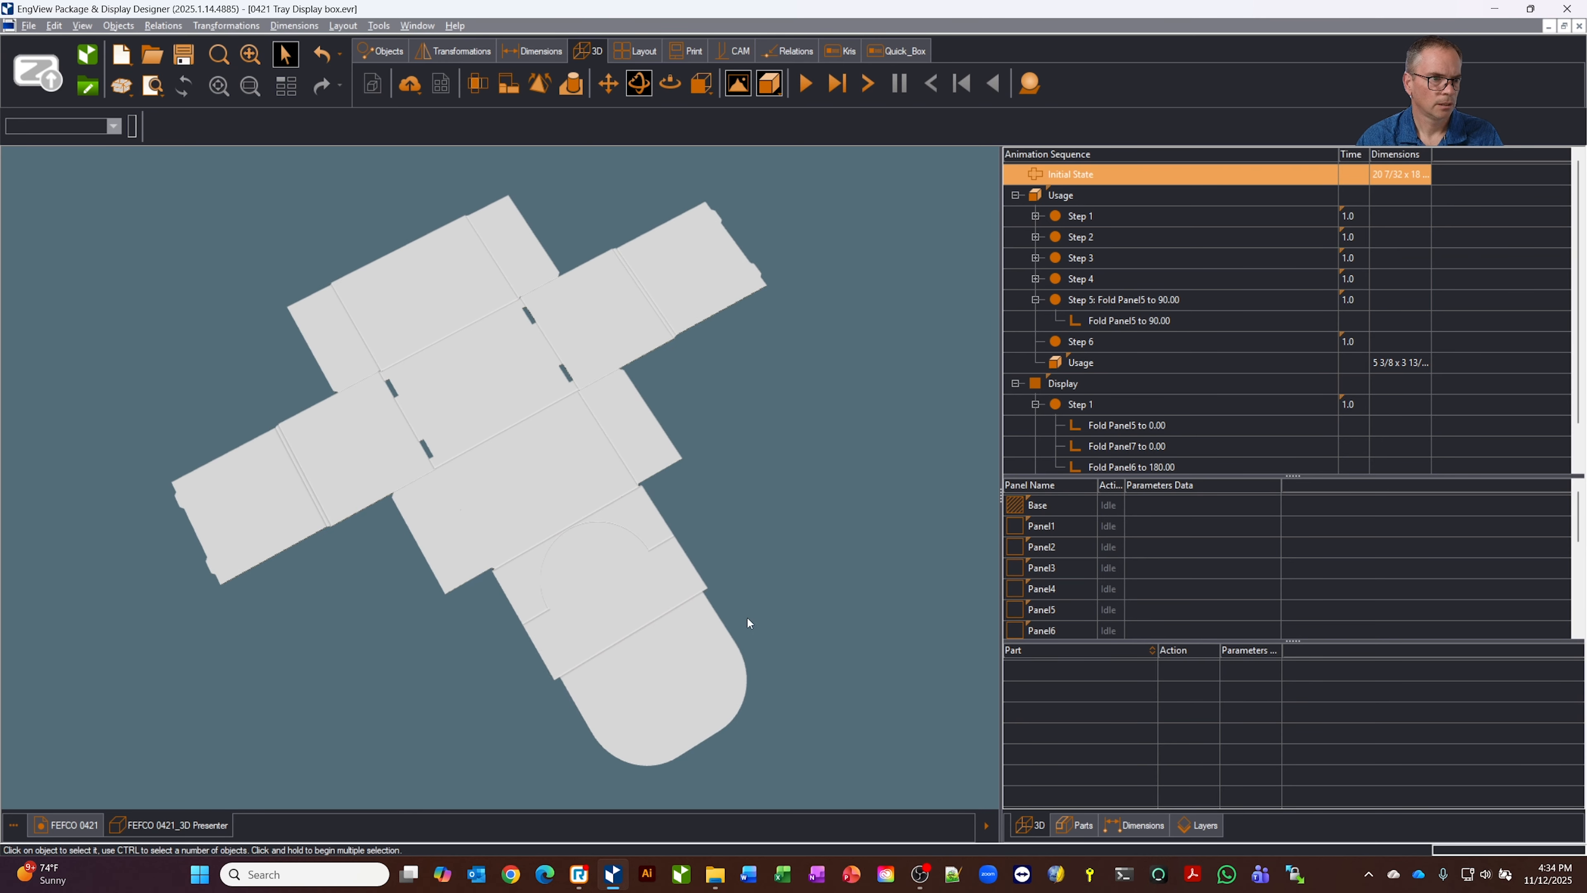
{"action": "scroll", "coordinate": [628, 520], "scroll_direction": "up", "scroll_amount": 3}
{"action": "middle_click_drag", "start_coordinate": [777, 491], "coordinate": [785, 505]}
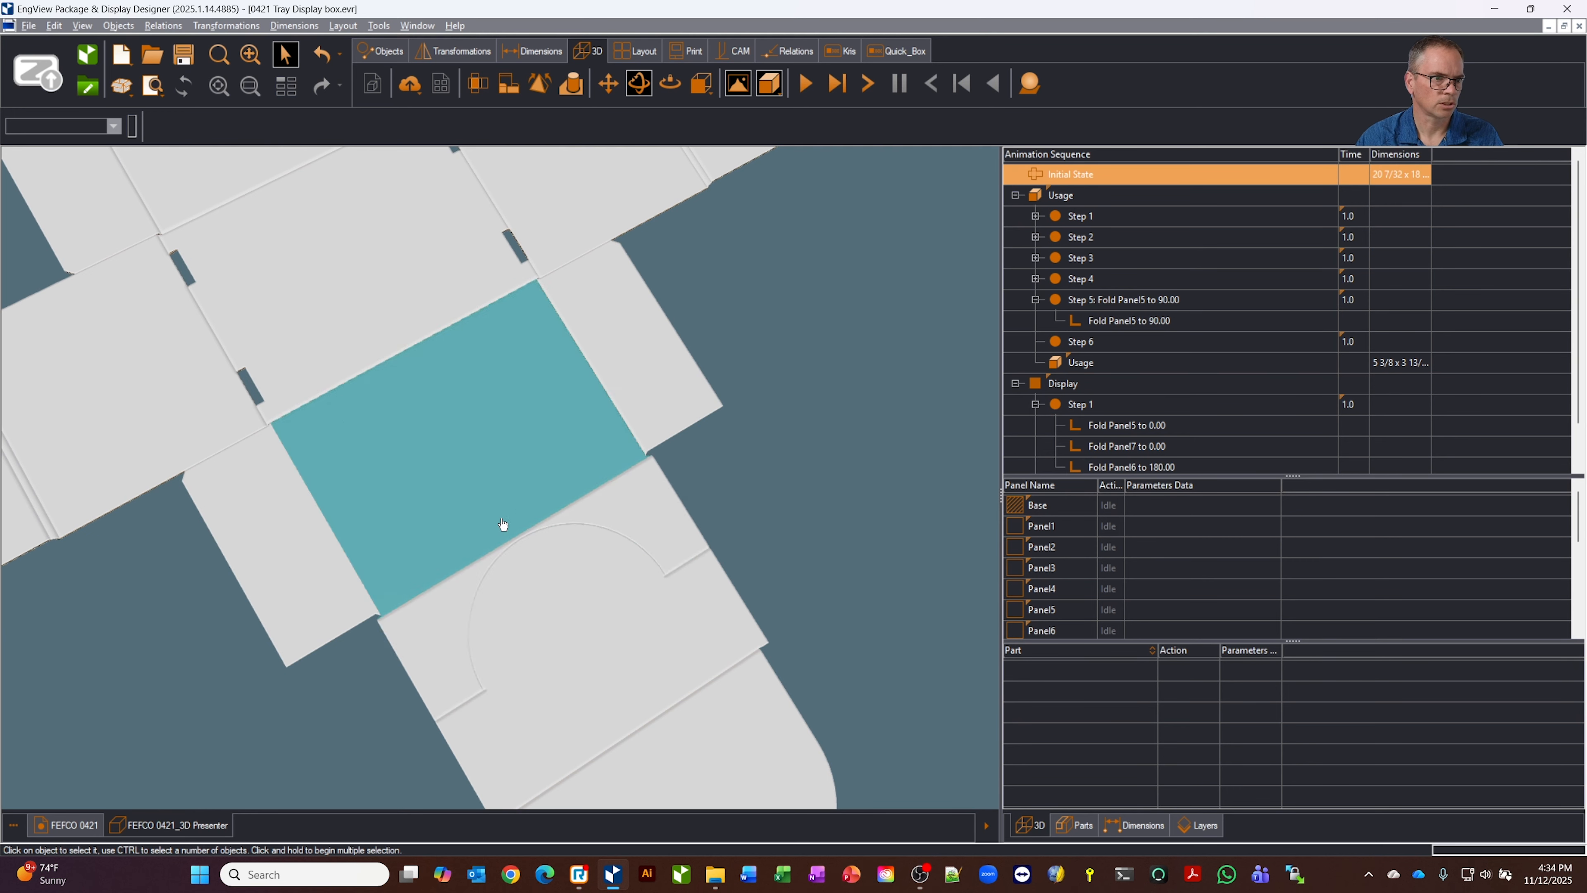
{"action": "middle_click_drag", "start_coordinate": [798, 466], "coordinate": [735, 57]}
Create a CAM drawing from the FEFCO 0421 drawing and inspect its perforated arc and V-cut crease up close
{"action": "left_click", "coordinate": [732, 52]}
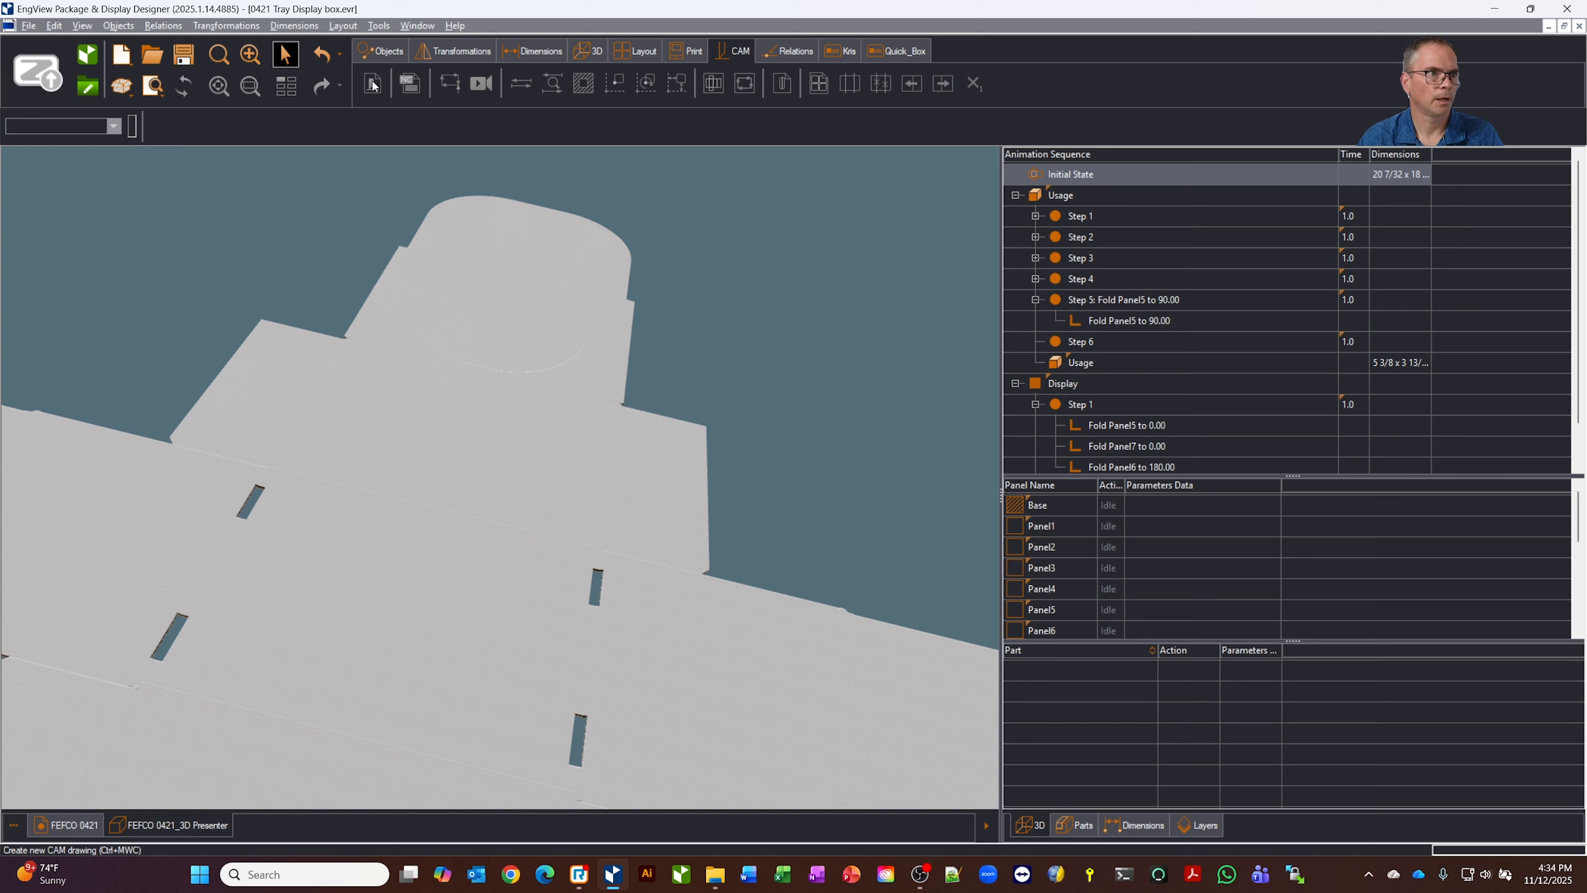
{"action": "left_click", "coordinate": [67, 831]}
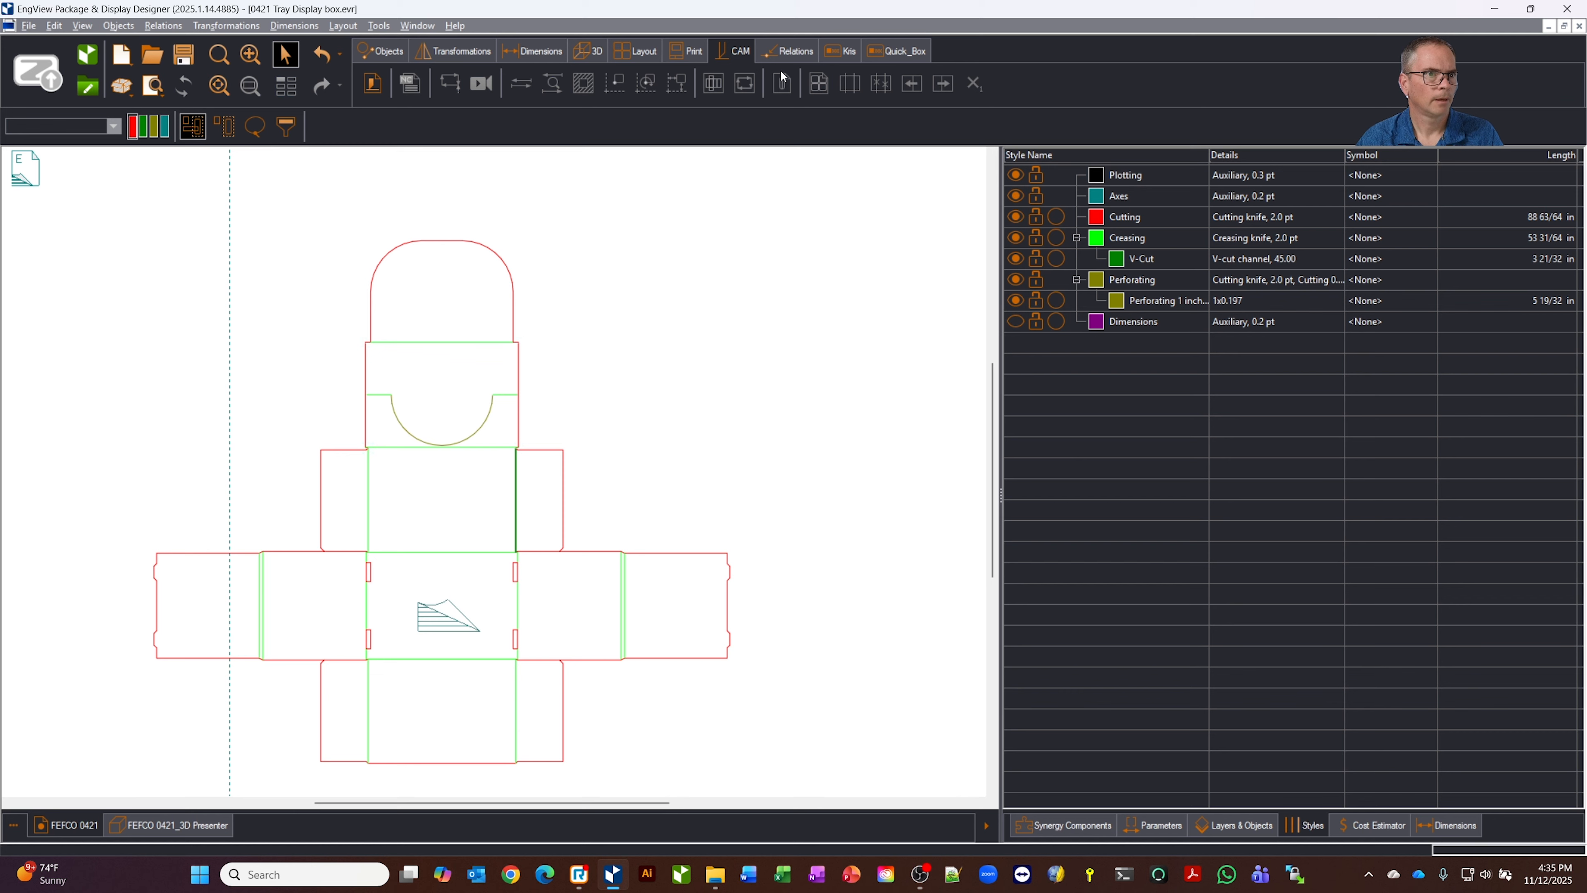
{"action": "left_click", "coordinate": [374, 84]}
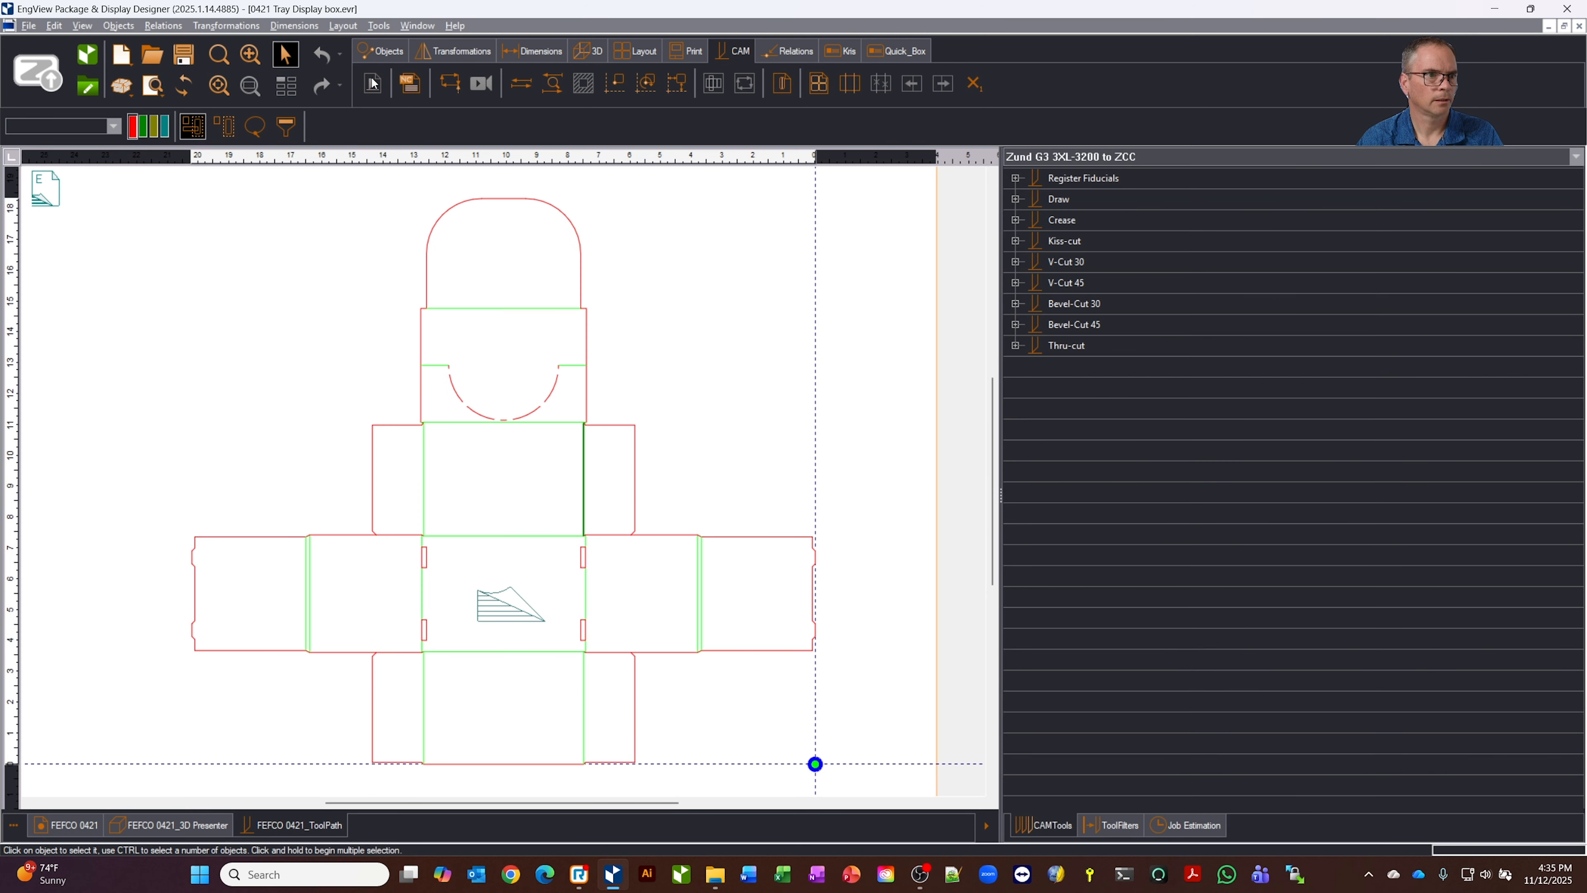
{"action": "scroll", "coordinate": [535, 499], "scroll_direction": "up", "scroll_amount": 2}
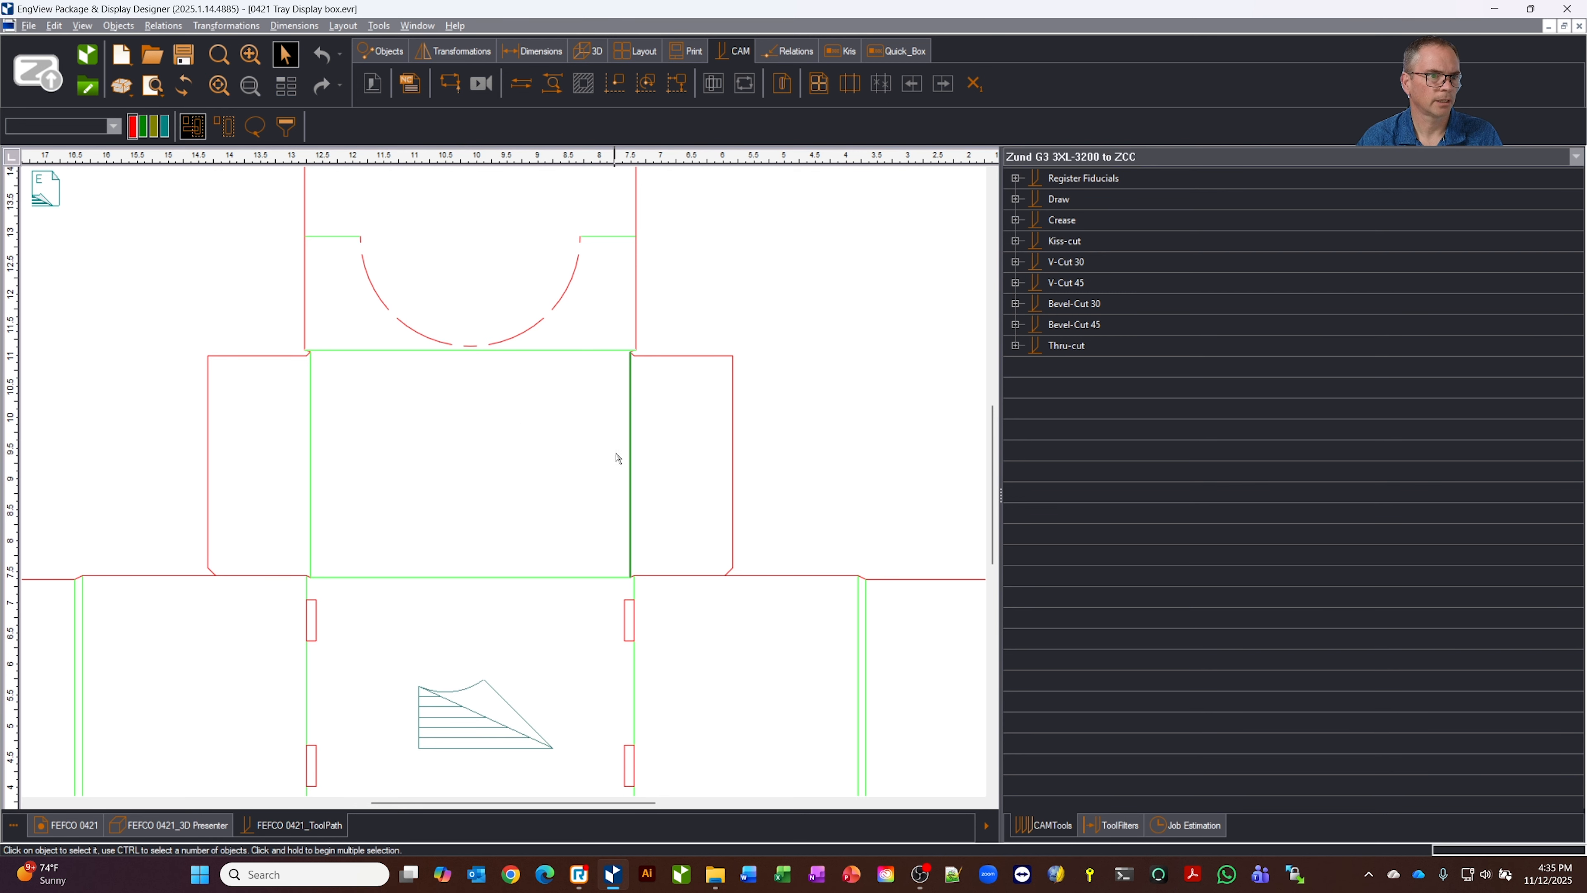
{"action": "left_click", "coordinate": [631, 452]}
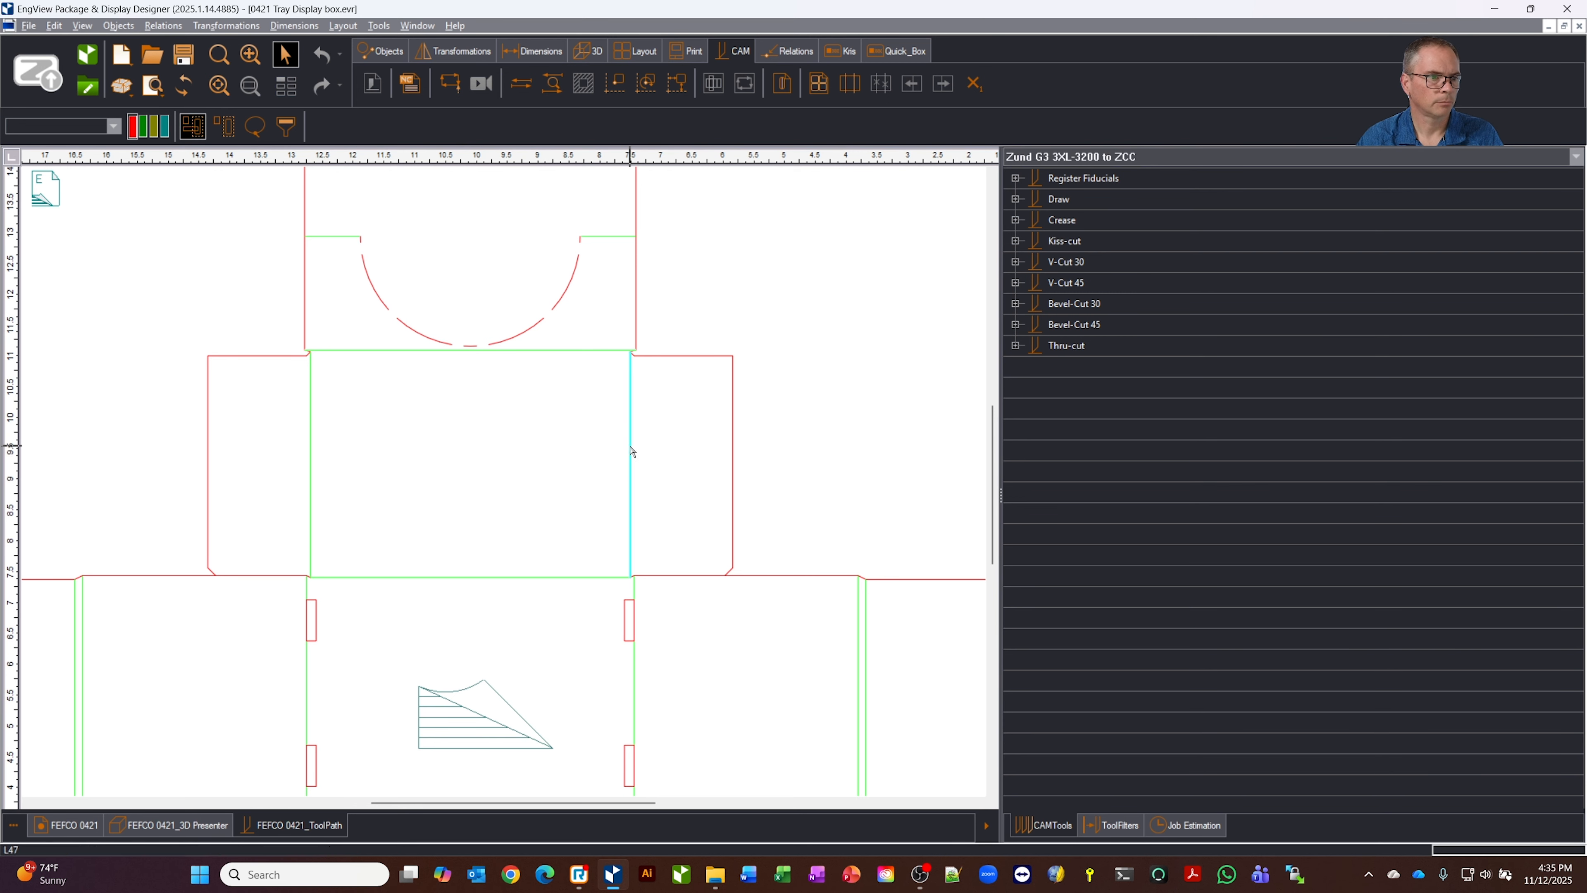